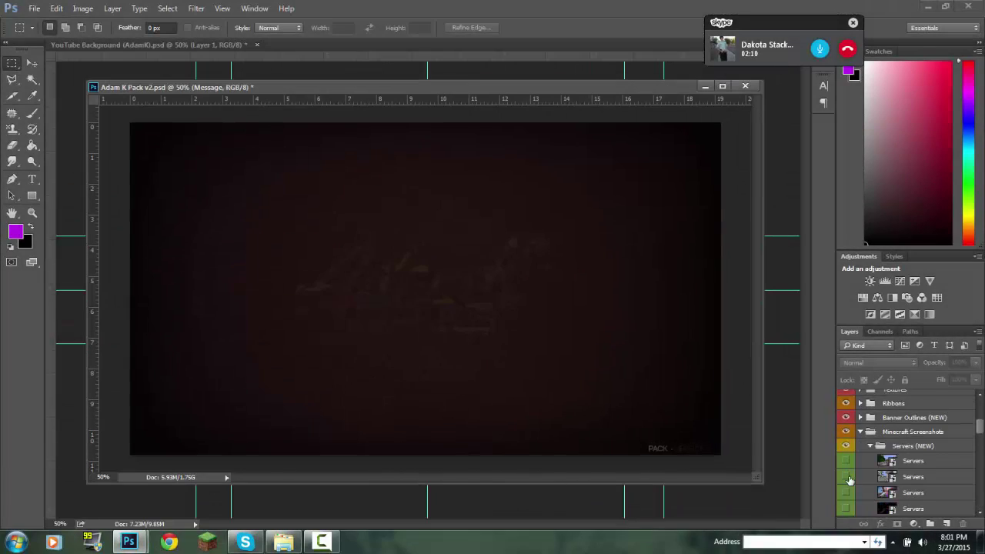
Step: Preview the Adam K Pack v2 background images one by one by toggling their layer visibility
click(850, 479)
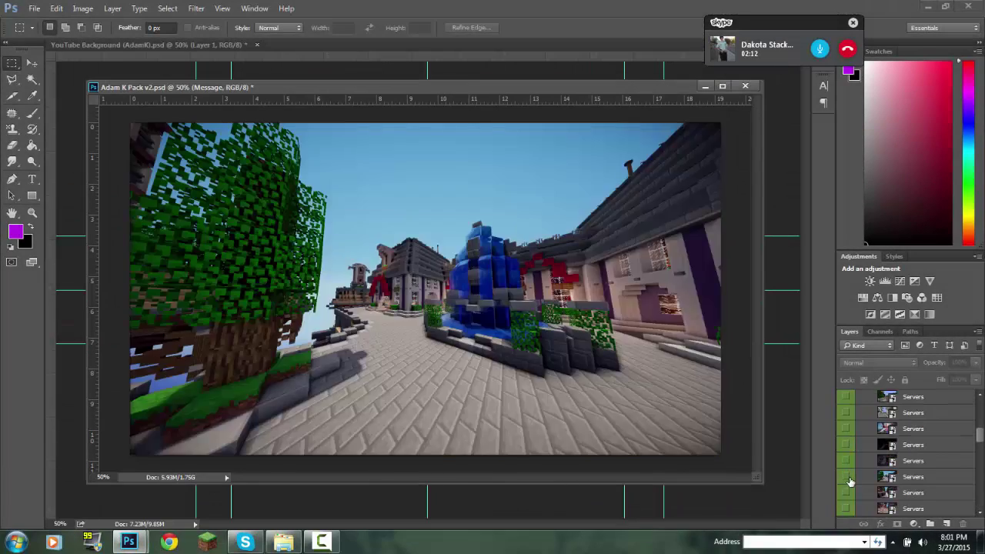
click(844, 490)
click(847, 460)
click(848, 444)
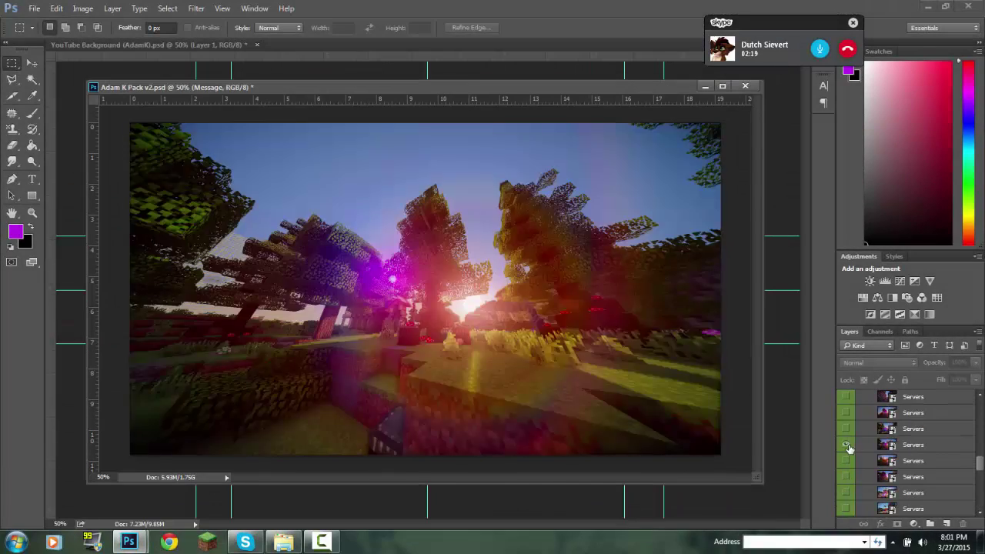
click(846, 492)
click(844, 482)
click(844, 491)
click(846, 497)
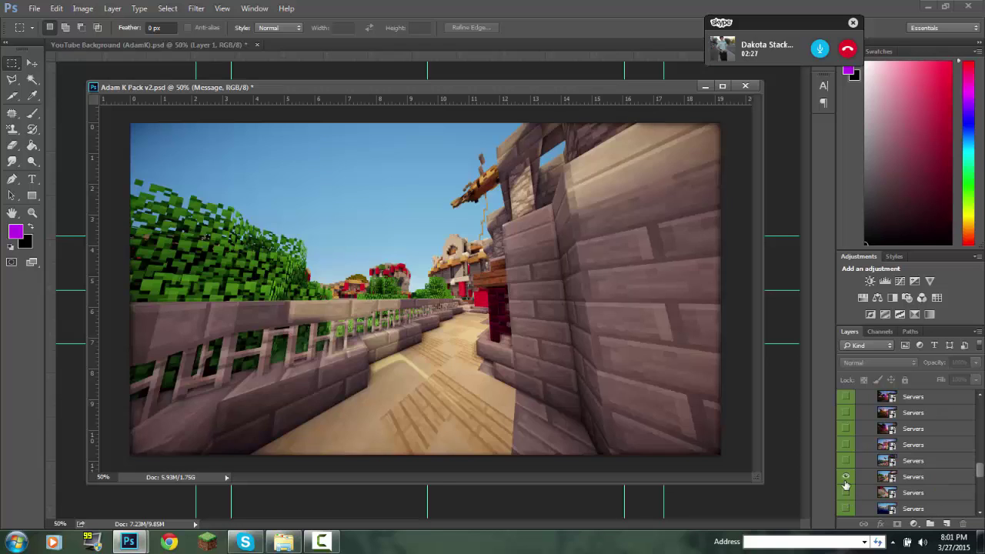
click(845, 508)
click(846, 510)
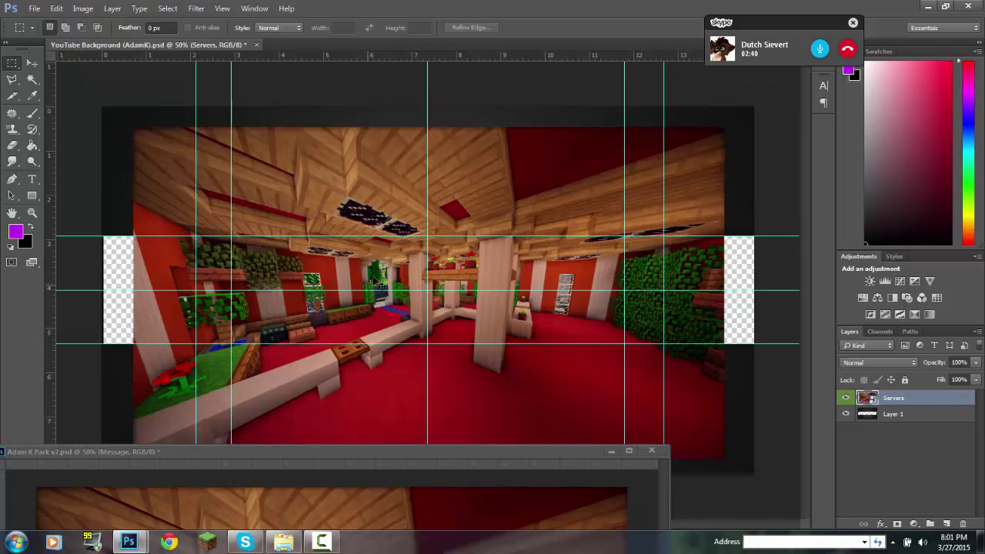
Step: Stretch the Servers image horizontally with Free Transform so it fills the banner width
key(ctrl+t)
drag(133, 286, 102, 286)
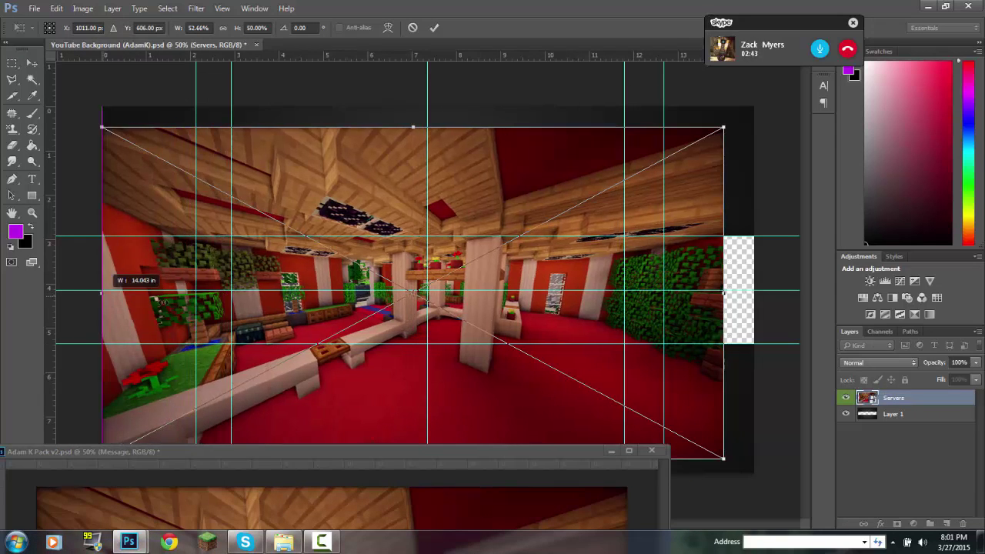
drag(723, 286, 753, 286)
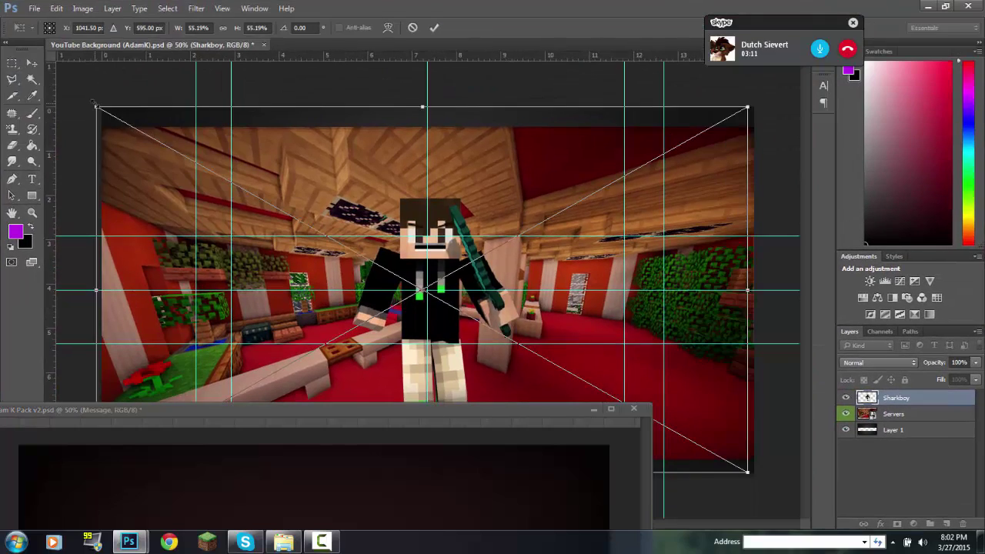
Step: Scale down the Sharkboy character and SHARK BOY title, then move Sharkboy left of the title
drag(323, 231, 424, 290)
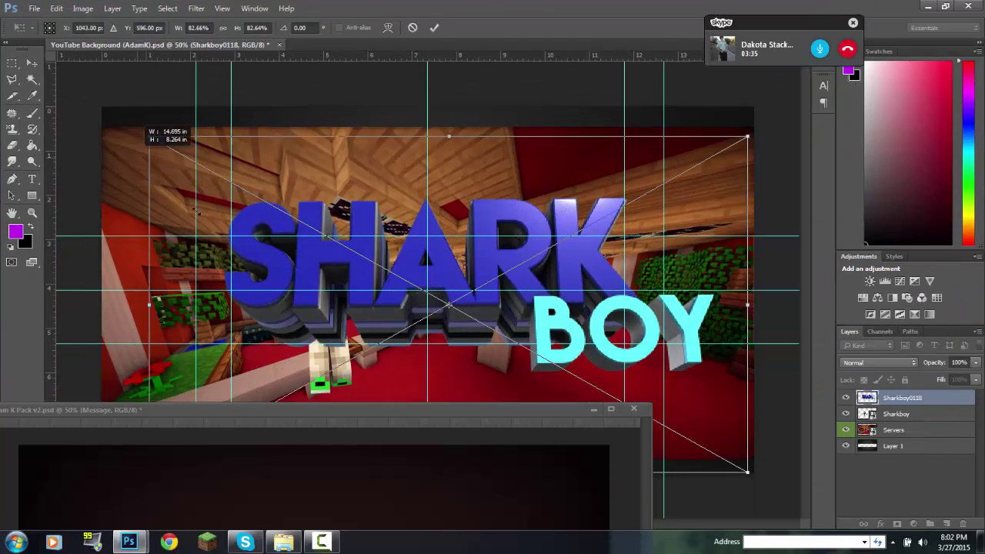
drag(135, 154, 477, 337)
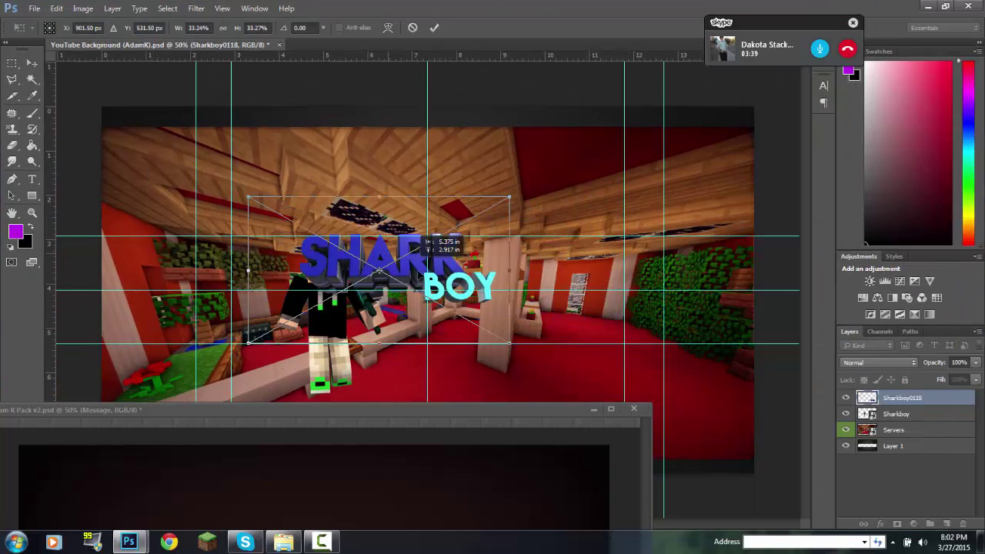
click(895, 414)
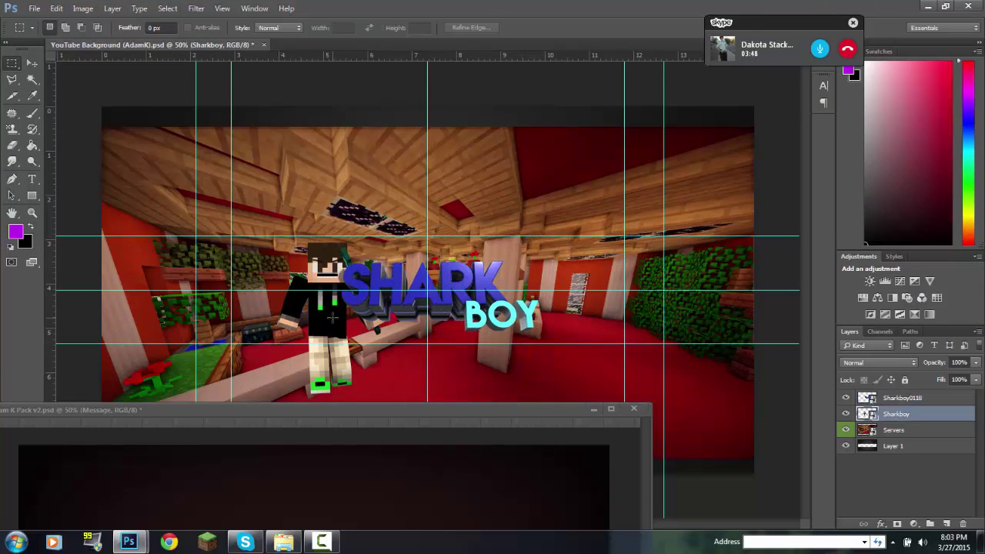
key(v)
drag(320, 267, 304, 263)
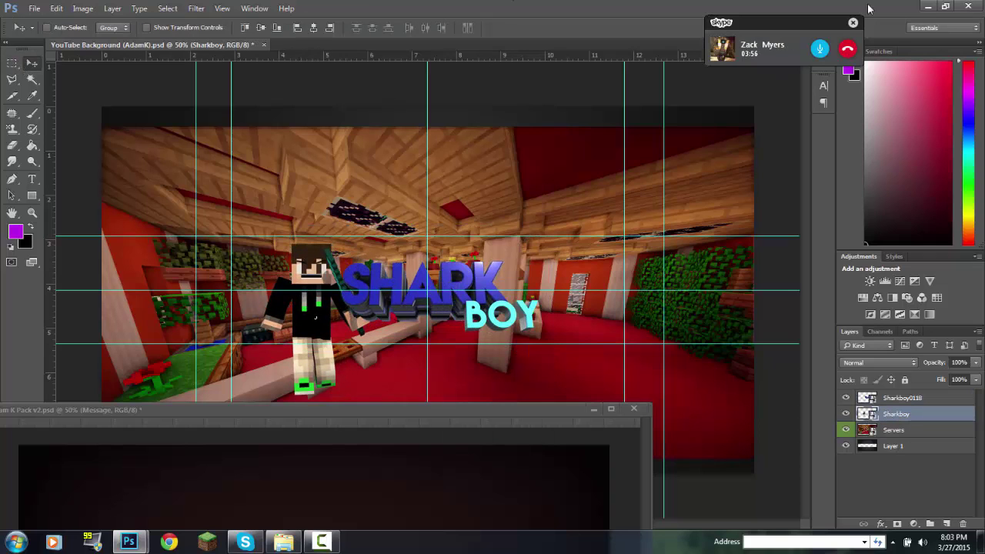
Step: Try placing a Cow render from the Animals renders folder, then cancel it
click(283, 541)
double_click(154, 131)
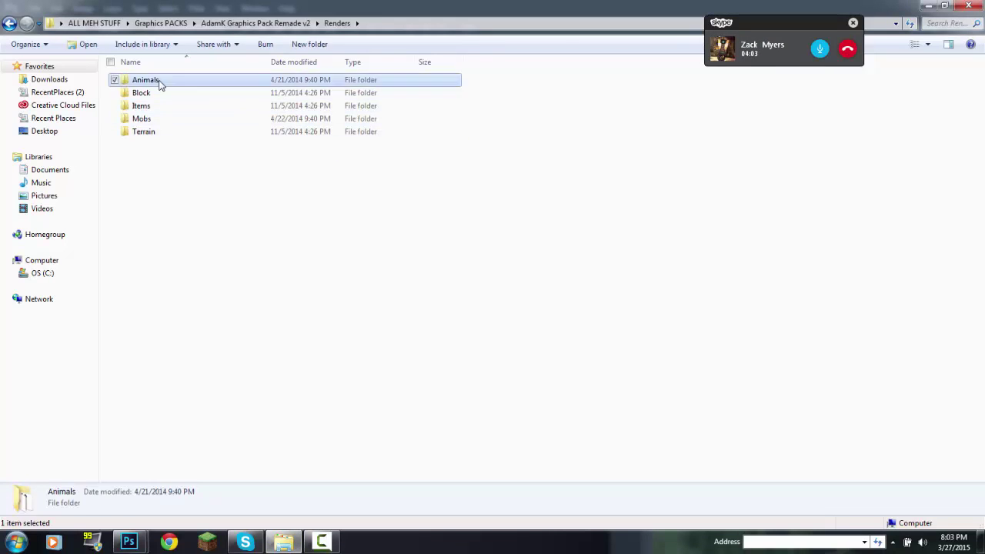
double_click(159, 80)
mouse_move(128, 542)
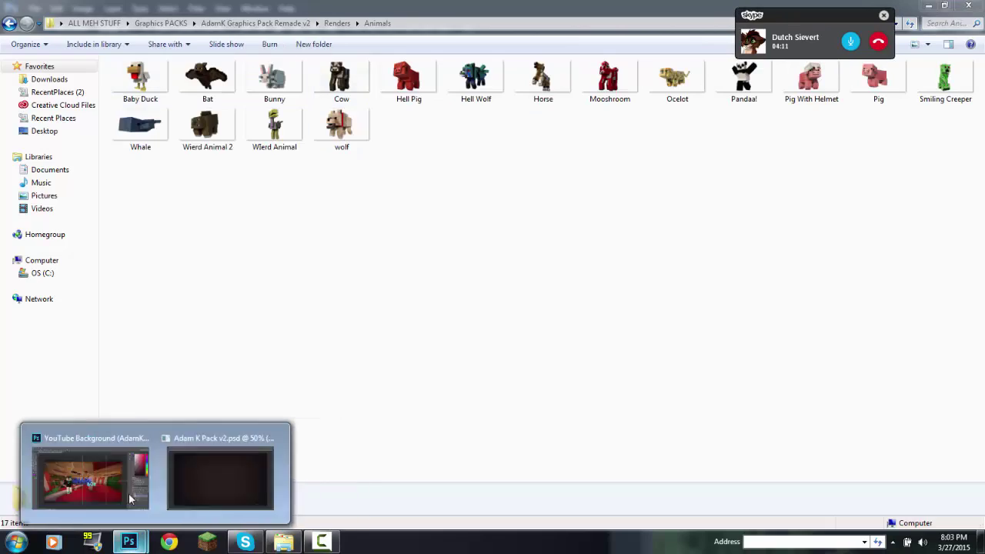
click(84, 470)
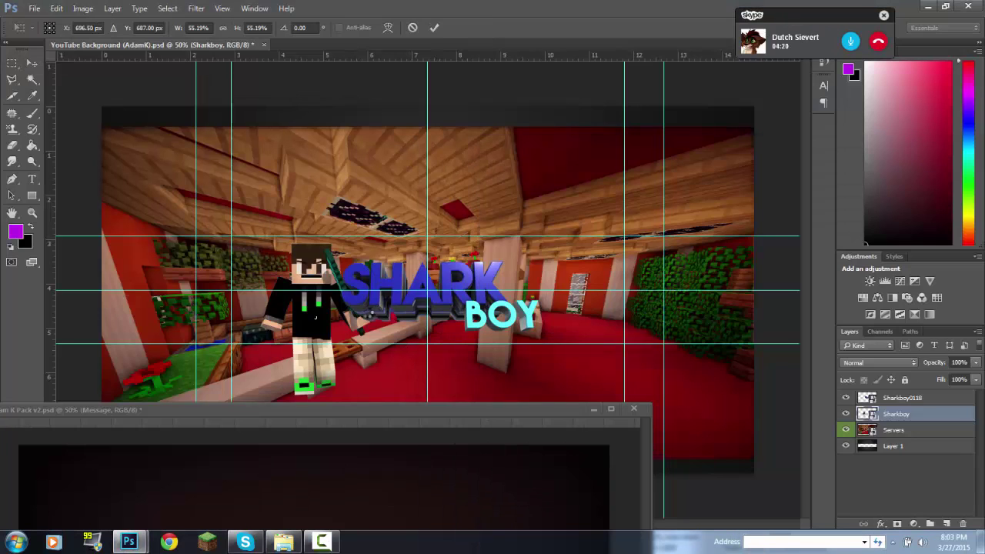
mouse_move(461, 154)
mouse_down()
mouse_move(538, 304)
mouse_move(584, 330)
mouse_up()
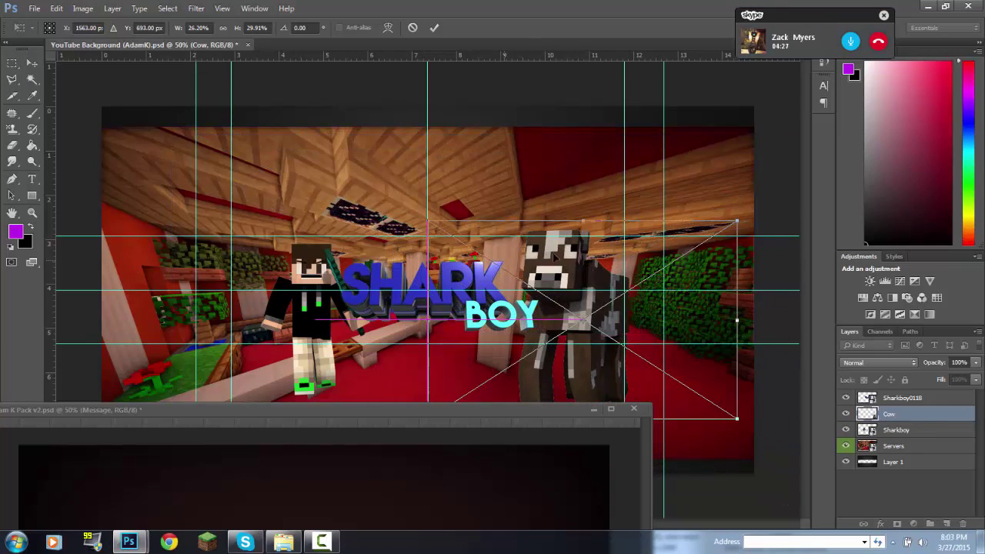
key(Escape)
Step: Place the Pigman render from Renders > Mobs, resize it, and move it right of the title
click(283, 541)
click(494, 166)
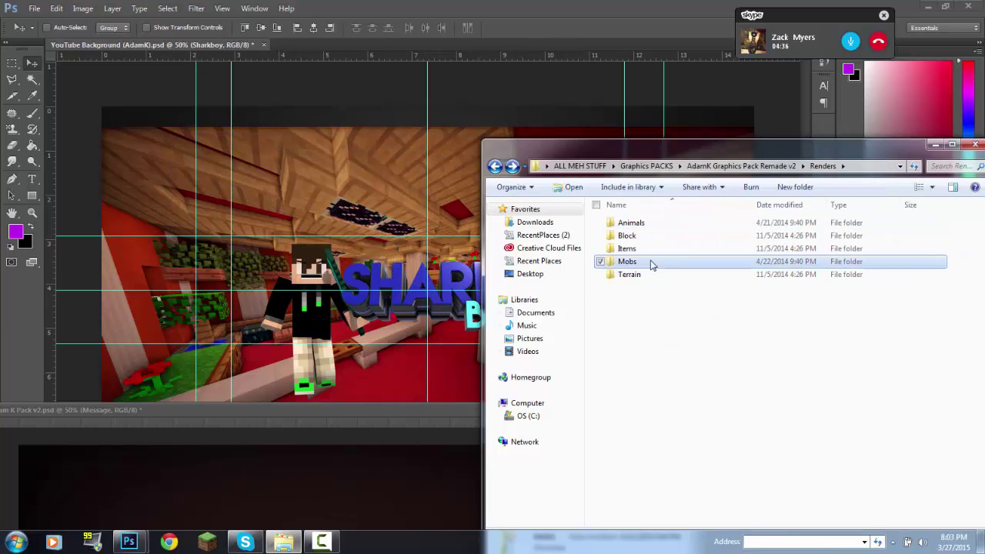
double_click(619, 259)
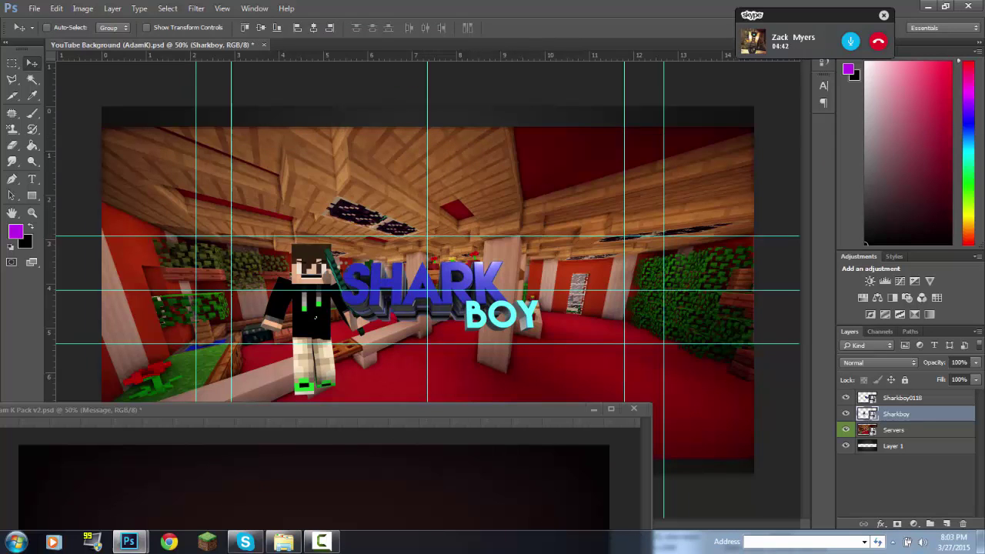
drag(831, 274, 339, 266)
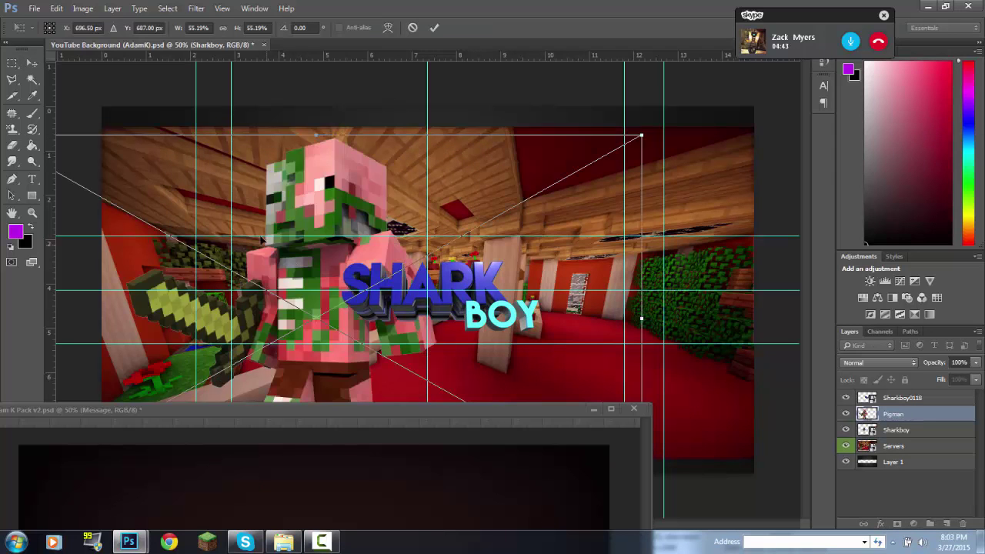
mouse_move(207, 146)
mouse_down()
mouse_move(435, 265)
mouse_move(554, 250)
mouse_up()
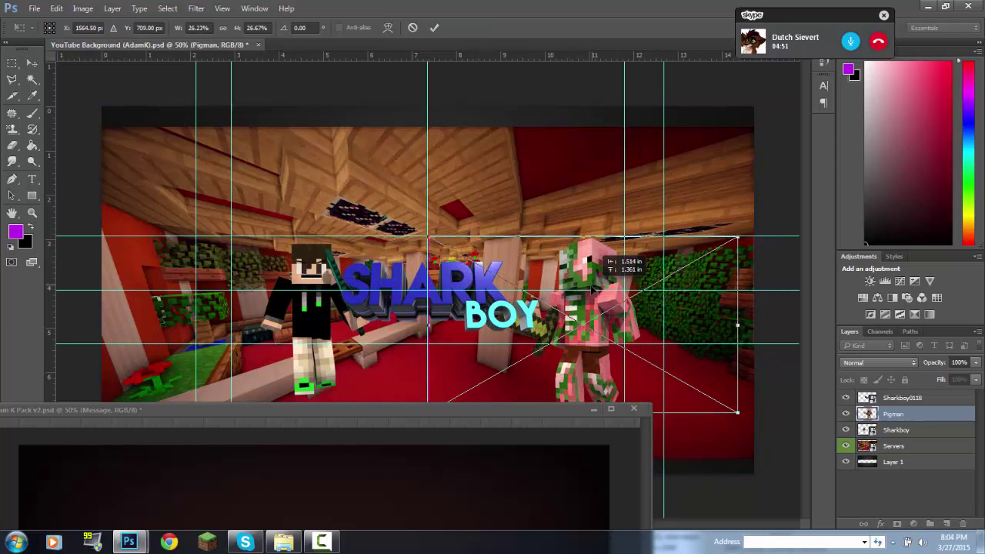
key(Return)
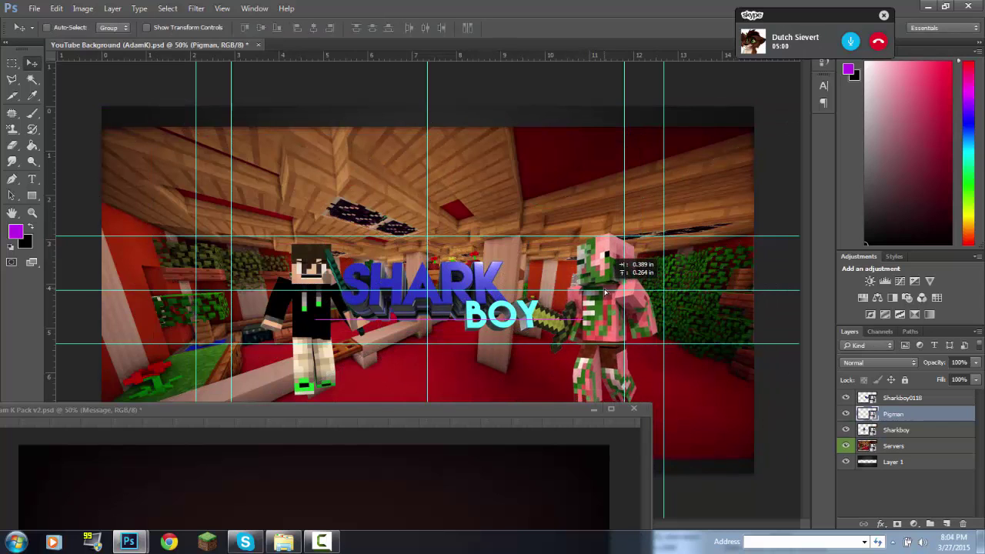
drag(584, 281, 612, 299)
click(896, 429)
Step: Nudge Sharkboy right, then flip the Arrow 3 render horizontally and place it near the Pigman's head
drag(438, 316, 440, 317)
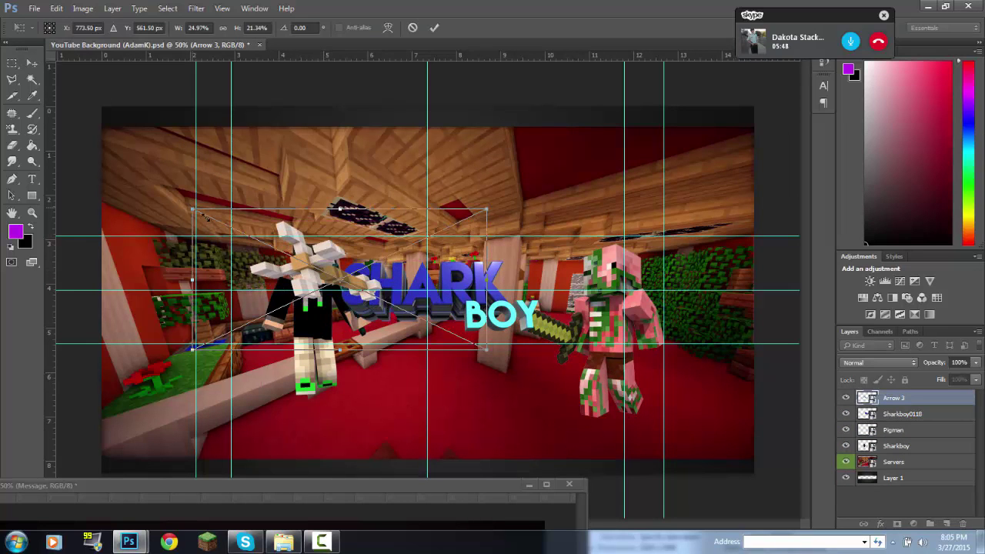
right_click(385, 286)
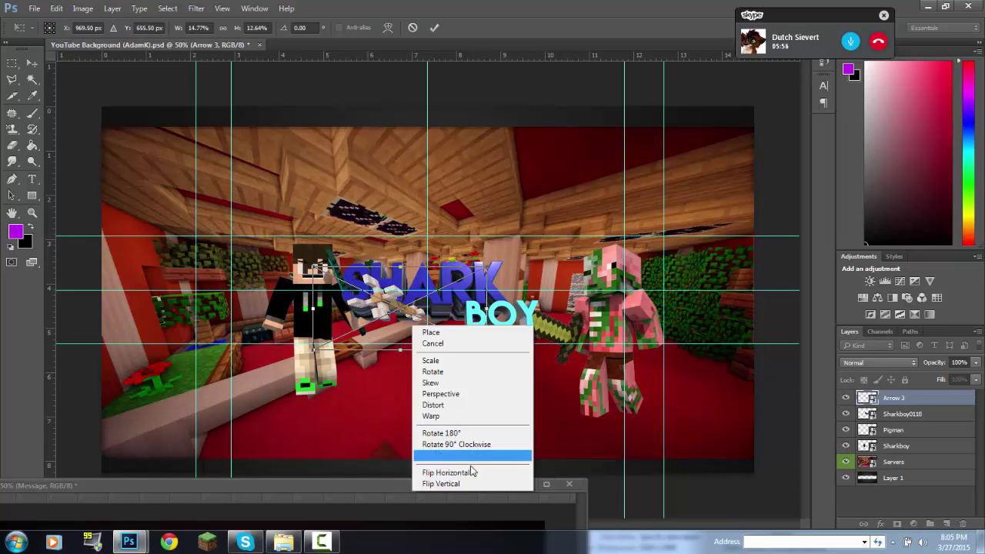
click(450, 470)
drag(475, 284, 538, 246)
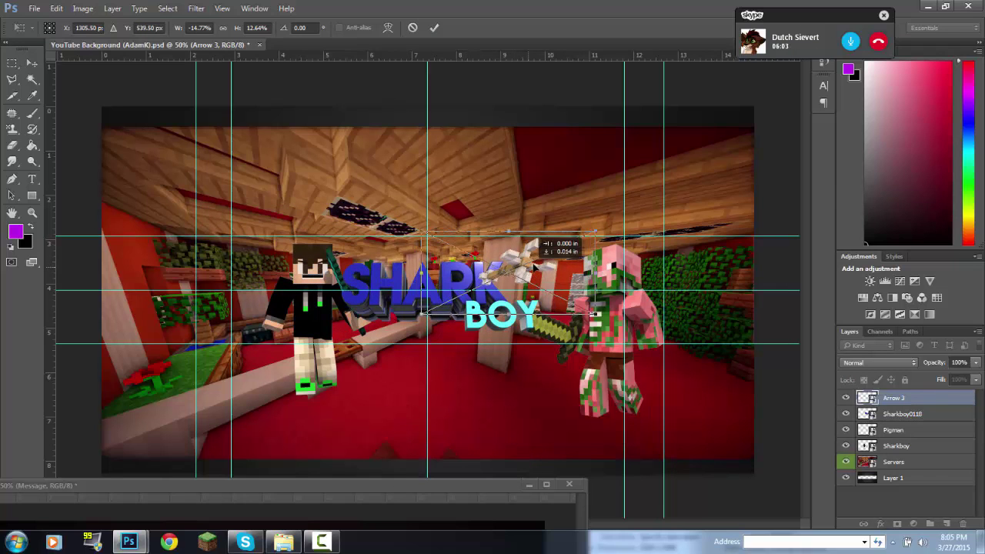
right_click(543, 273)
click(544, 273)
Step: Duplicate the Arrow 3 layer as Arrow 3 copy
right_click(906, 398)
click(838, 181)
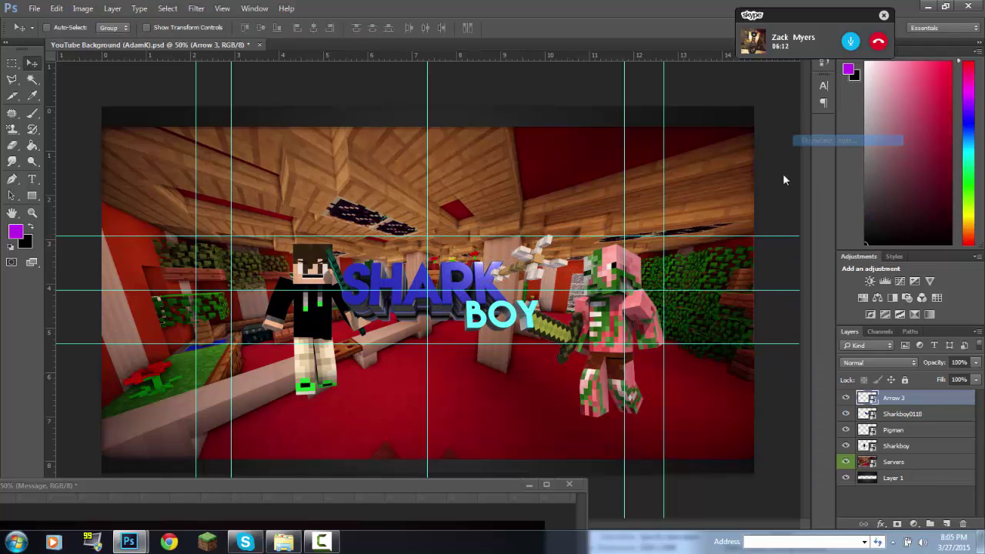
click(593, 163)
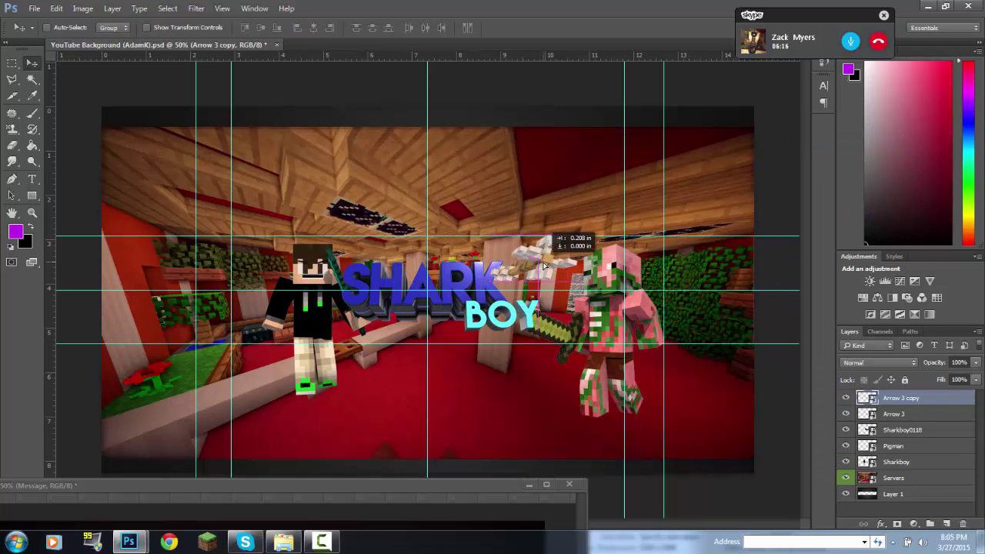
click(196, 9)
Step: Distort Arrow 3 copy with Liquify, then apply Radial Blur to it twice
click(235, 103)
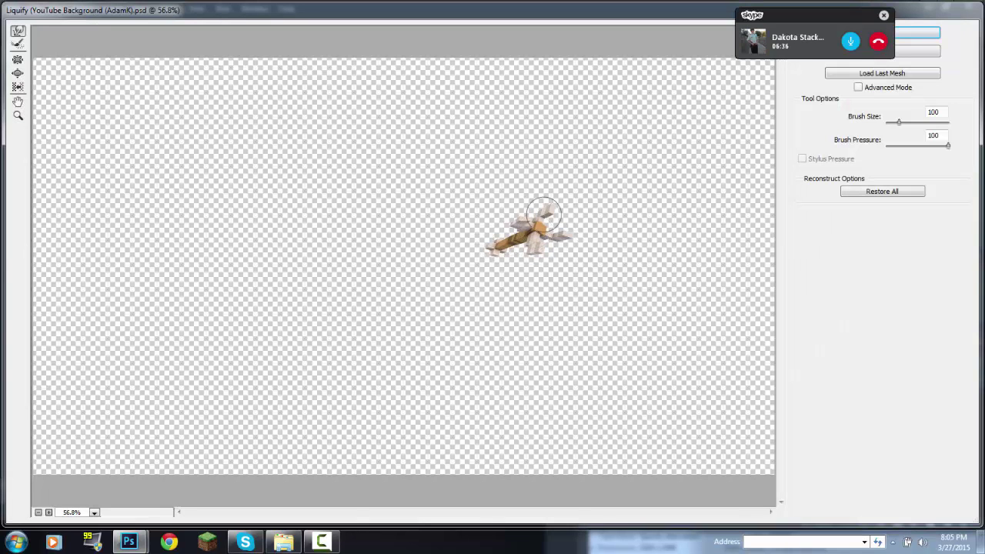
click(920, 33)
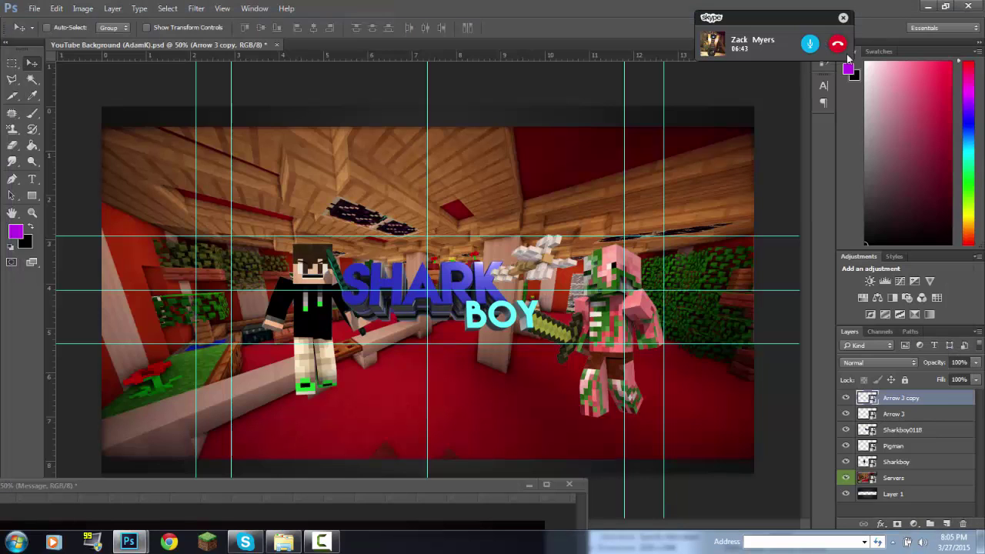
click(196, 9)
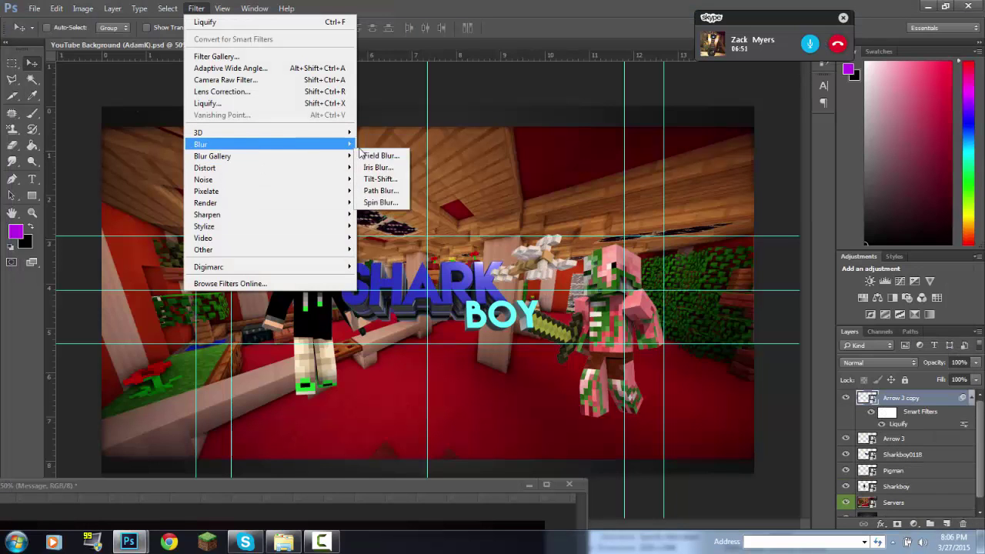
click(383, 225)
click(532, 150)
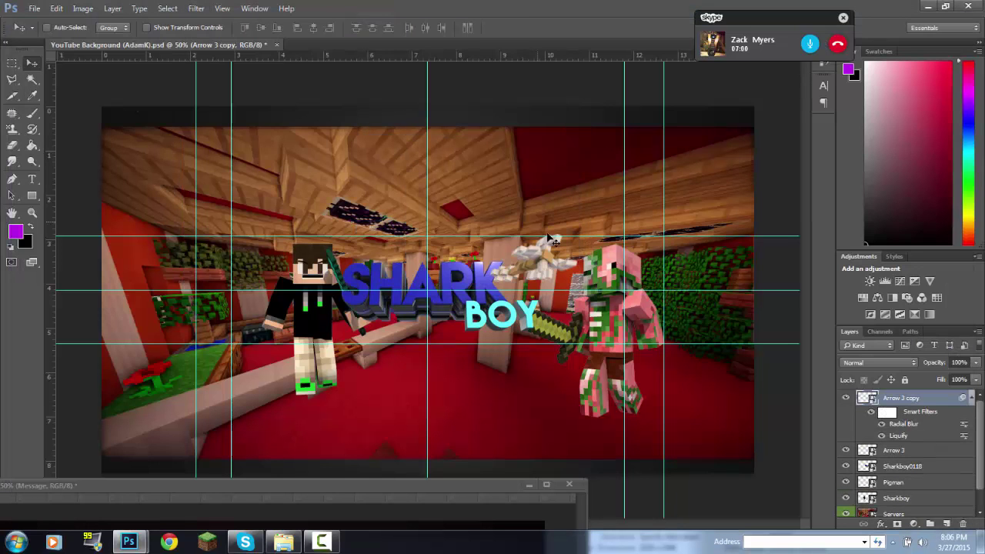
click(196, 8)
click(395, 220)
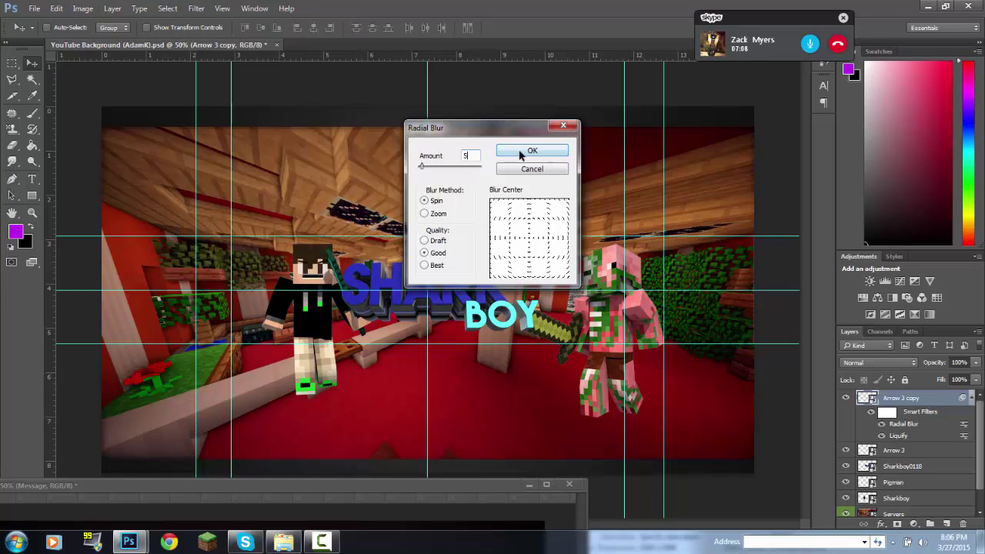
click(531, 151)
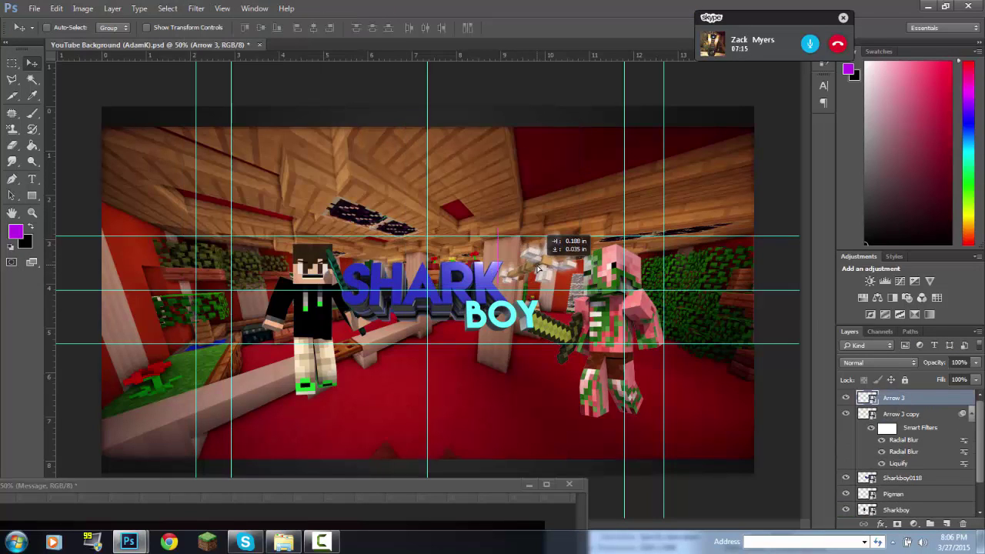
Step: Duplicate the Sharkboy layer as Sharkboy copy
ctrl+click(567, 265)
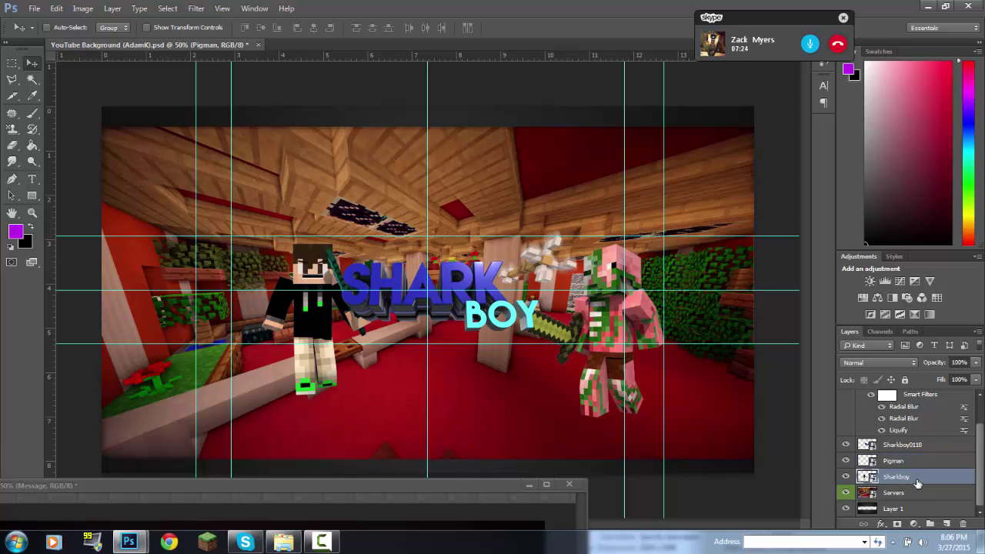
click(196, 7)
right_click(917, 477)
click(892, 29)
key(Return)
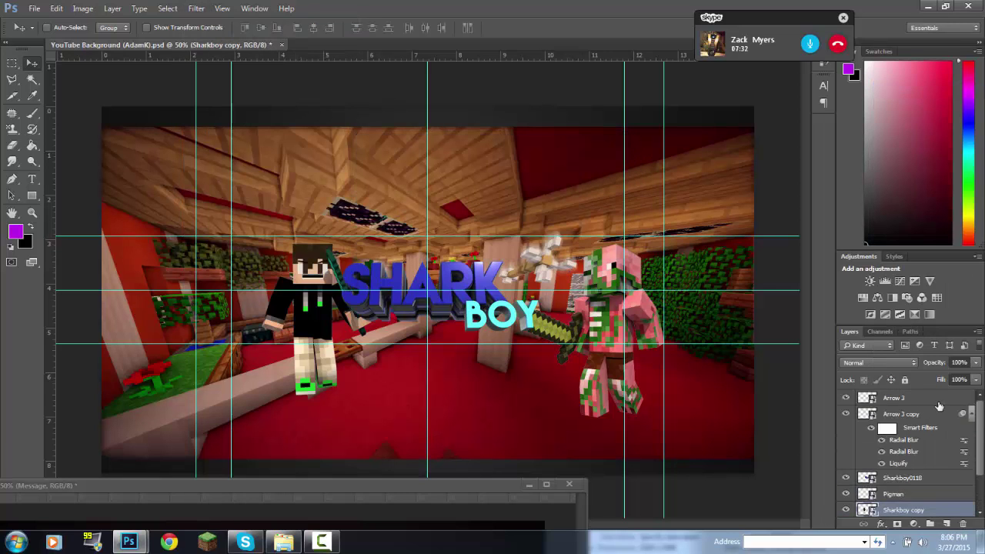
Step: Spin-blur Sharkboy copy with Radial Blur and move it below the original Sharkboy layer
scroll(938, 416, down, 3)
click(139, 10)
mouse_move(211, 155)
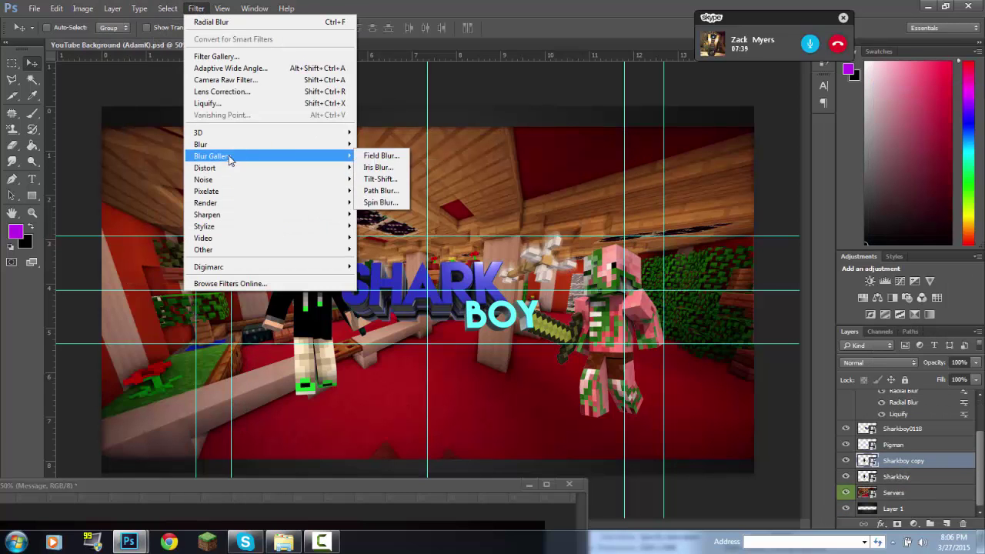
click(411, 227)
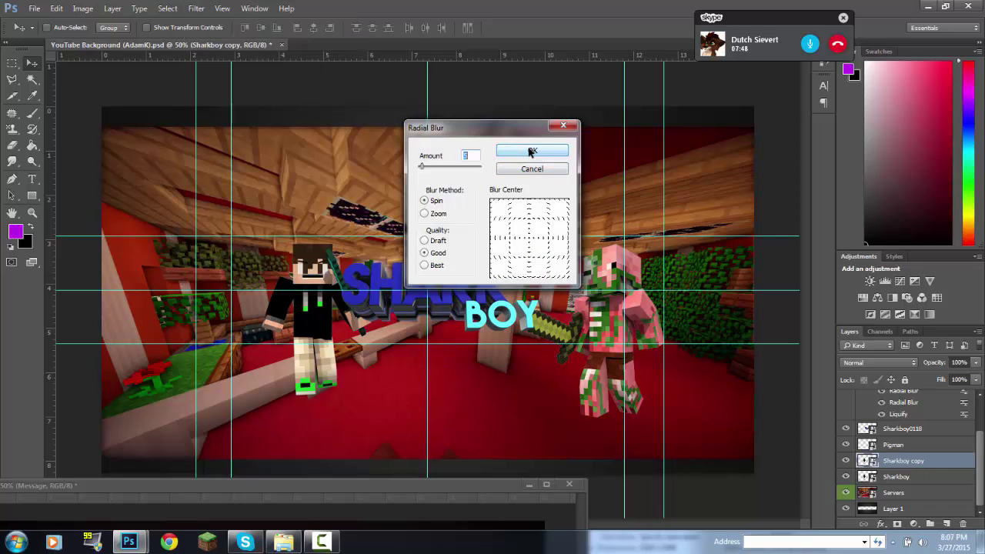
click(529, 152)
drag(917, 522, 895, 482)
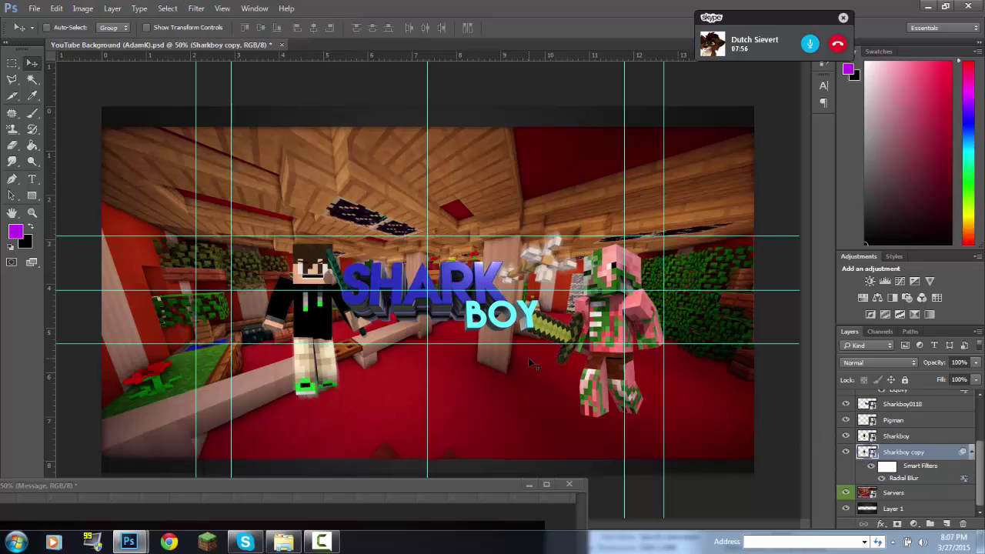
click(283, 541)
key(BackSpace)
Step: Place the Blocks Flying 1 render from the Block renders folder into the banner
double_click(627, 230)
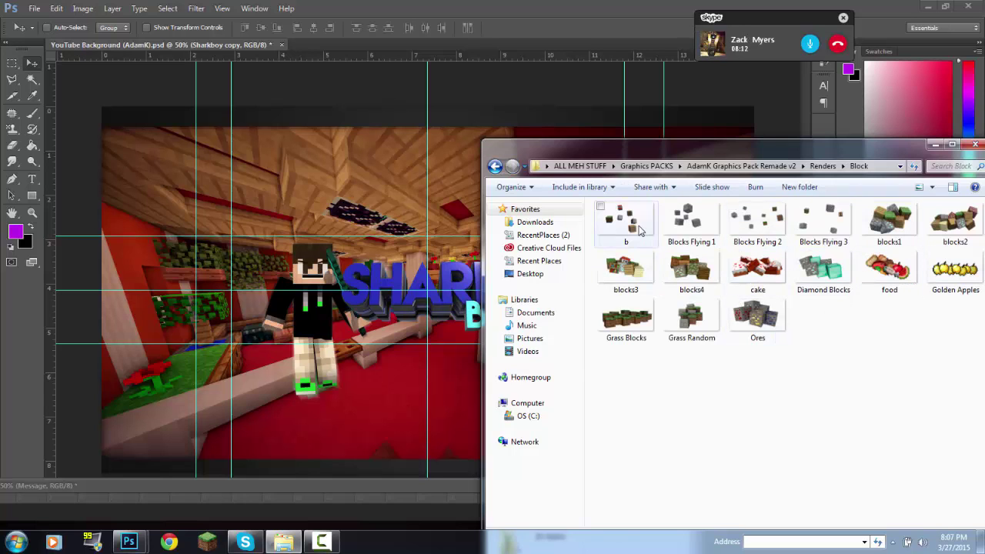
drag(690, 222, 426, 287)
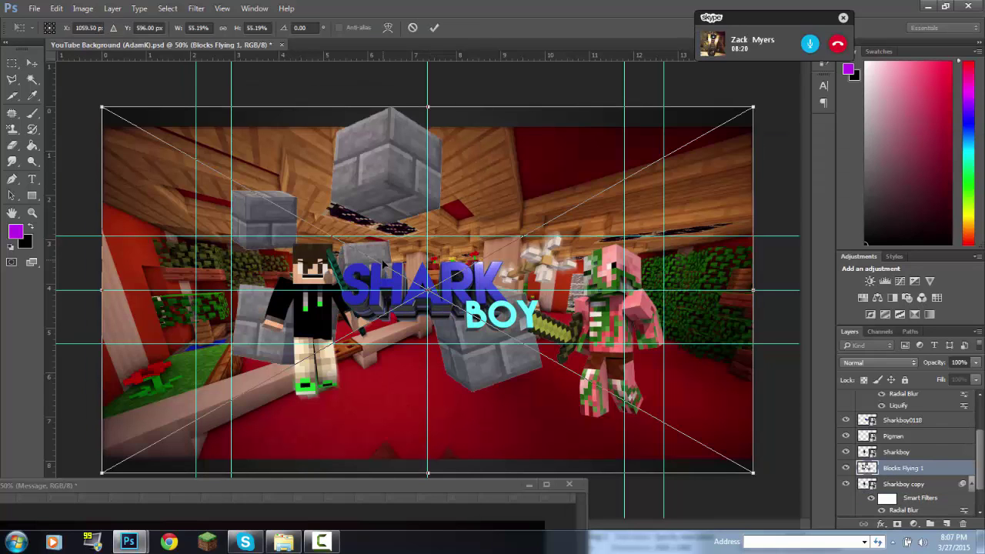
key(Return)
Step: Duplicate Blocks Flying 1 as a copy, flip the copy horizontally, and restore Adam K Pack v2
right_click(900, 468)
click(890, 80)
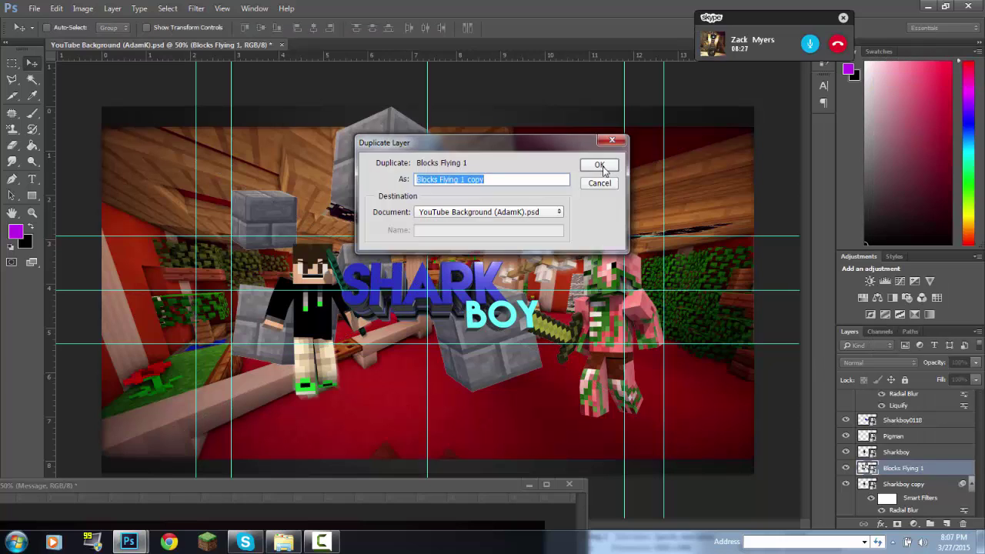
click(600, 166)
right_click(380, 235)
click(444, 380)
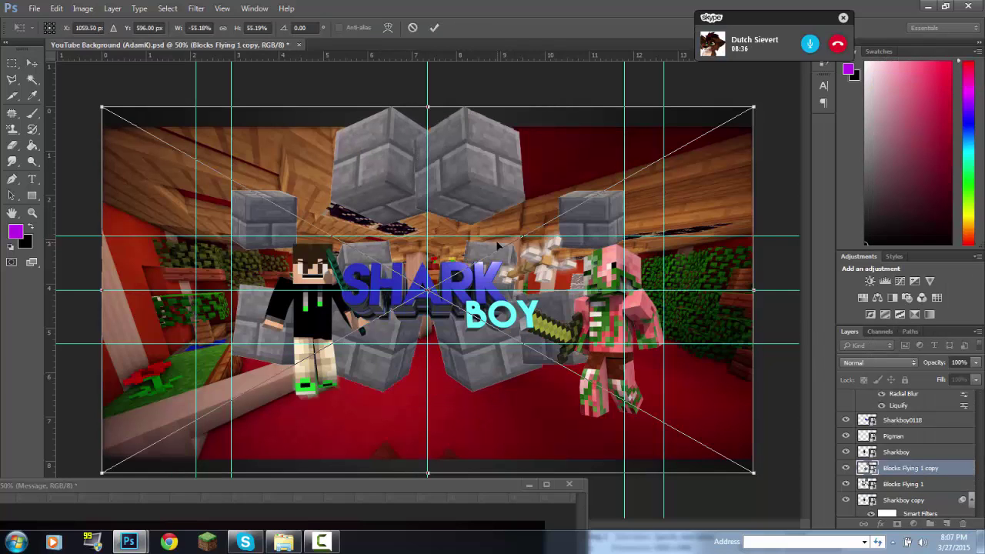
click(434, 27)
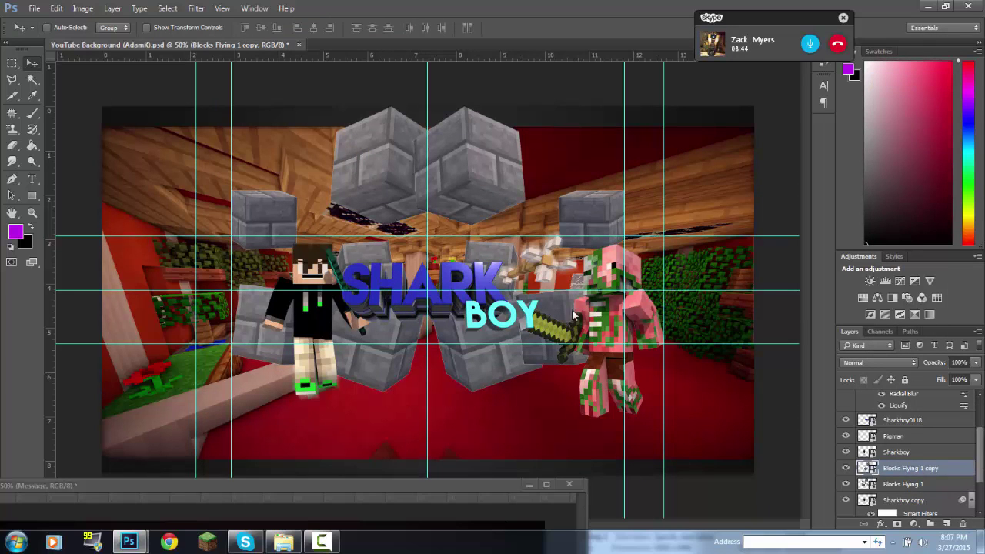
double_click(455, 483)
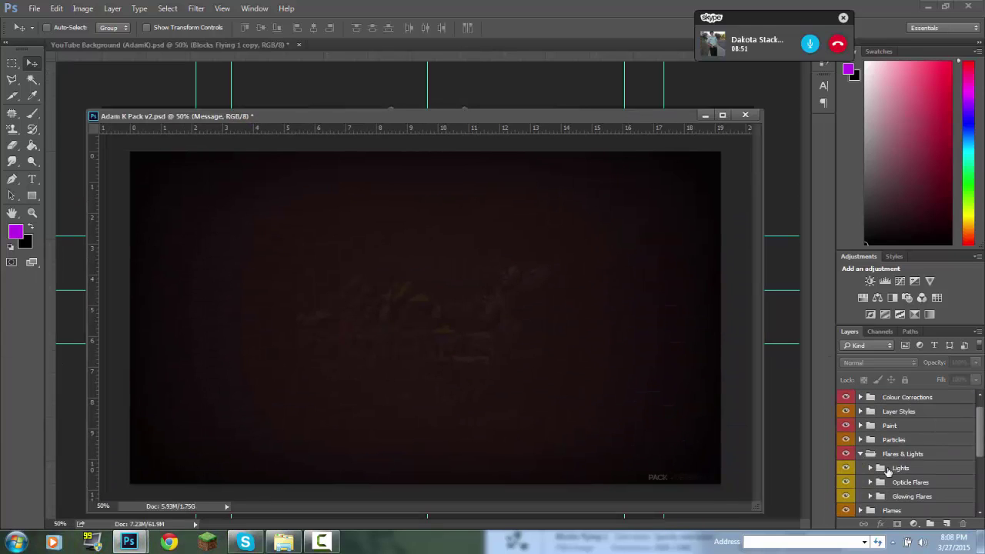
Step: Preview the Opticle Flares layers in the pack and show the bright flare to use
click(846, 480)
scroll(850, 469, down, 2)
click(846, 475)
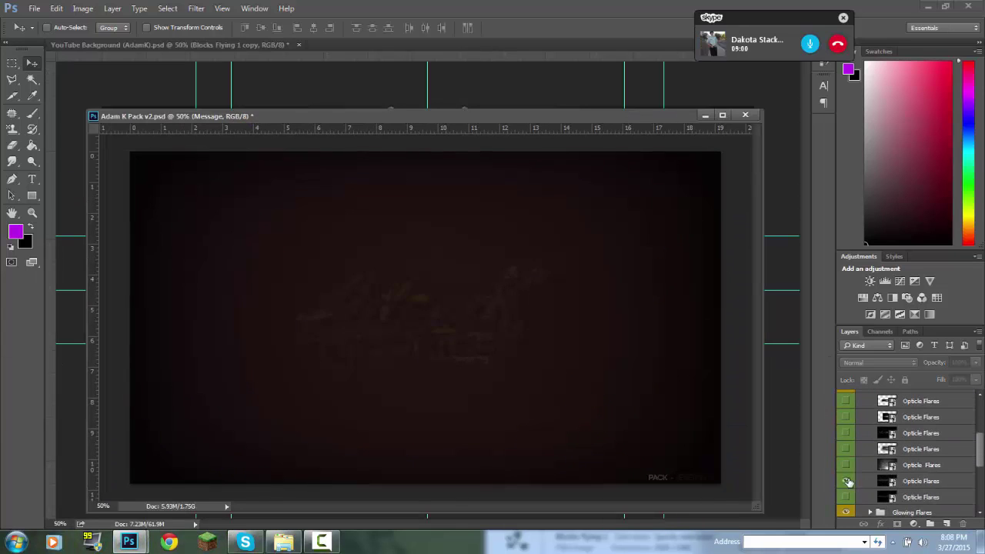
click(845, 465)
scroll(853, 465, up, 3)
click(847, 464)
drag(628, 123, 542, 430)
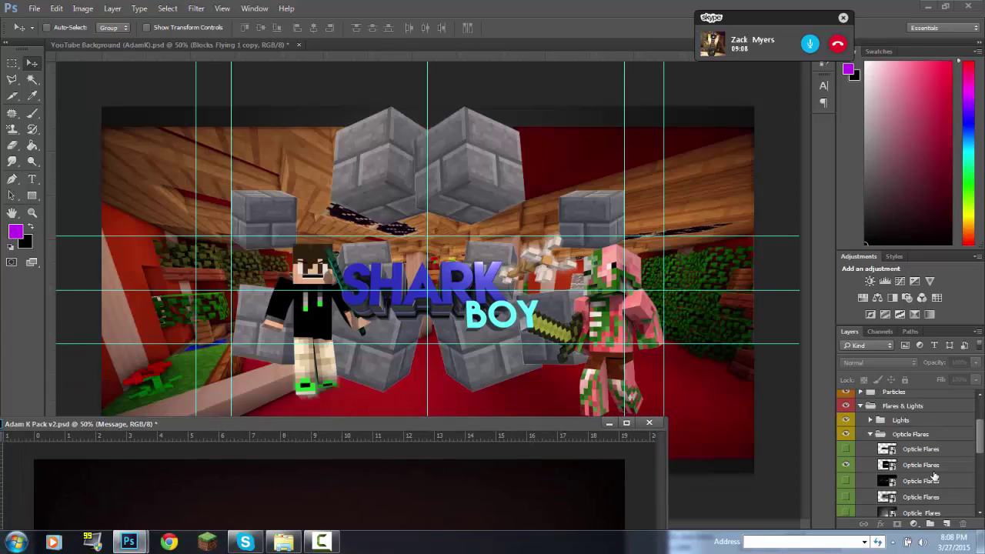
mouse_move(308, 477)
mouse_down()
mouse_move(331, 246)
mouse_move(327, 258)
mouse_up()
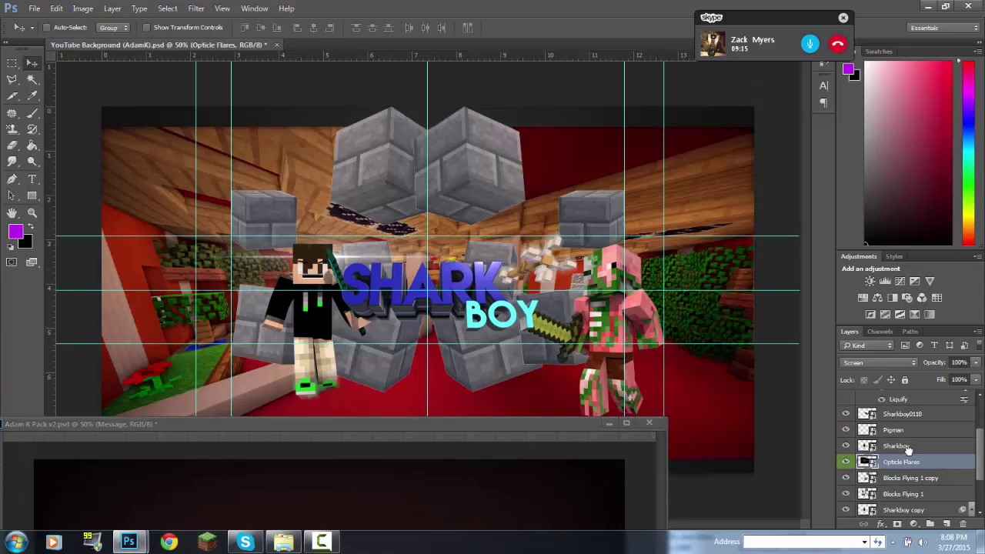
drag(909, 450, 900, 406)
drag(330, 256, 328, 258)
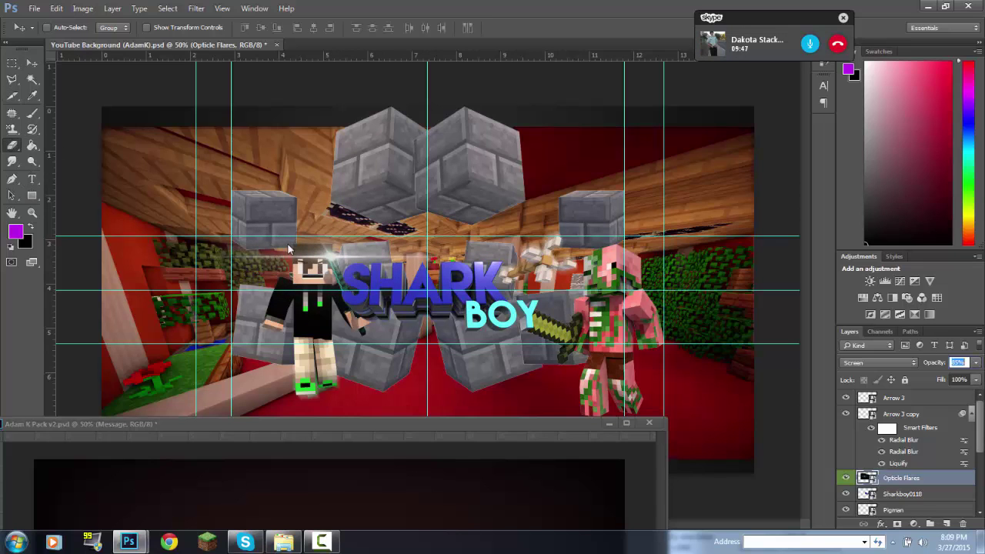
Step: Try the Eraser on the flare, cancel the smart-object warning, and raise the Adam K Pack v2 window
key(e)
click(244, 252)
key(Escape)
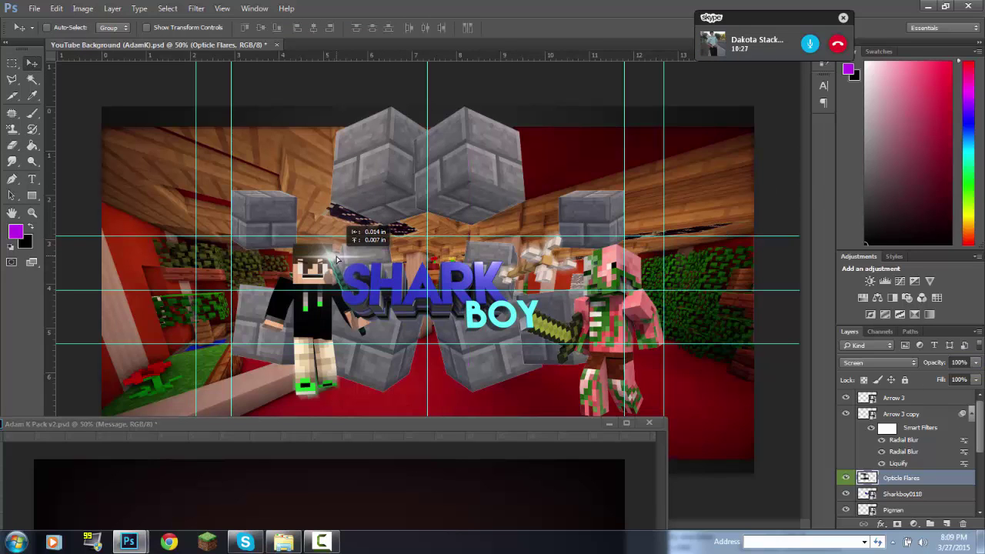
drag(385, 423, 384, 213)
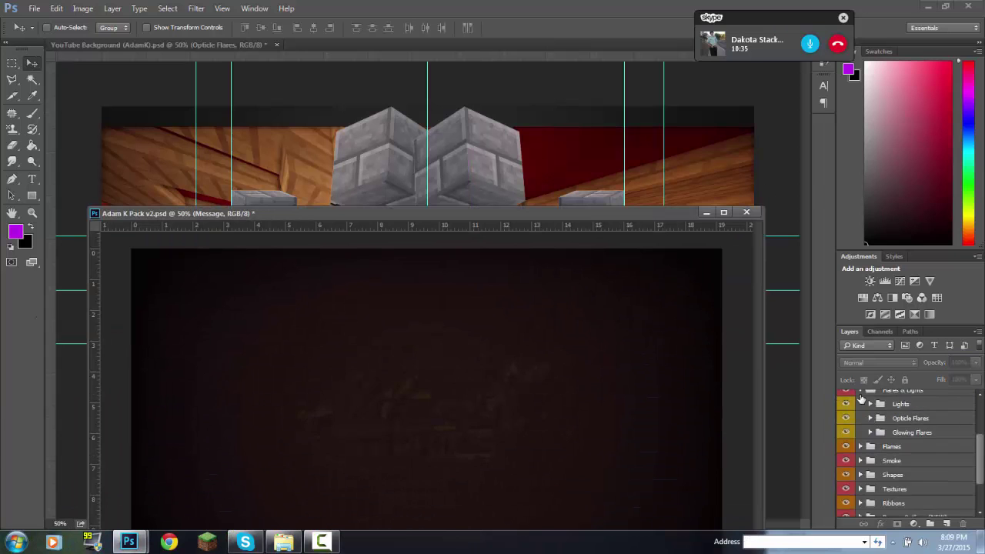
Step: Add a Smoke layer from the pack's Smoke group, rotated 180° and shifted slightly left
click(860, 418)
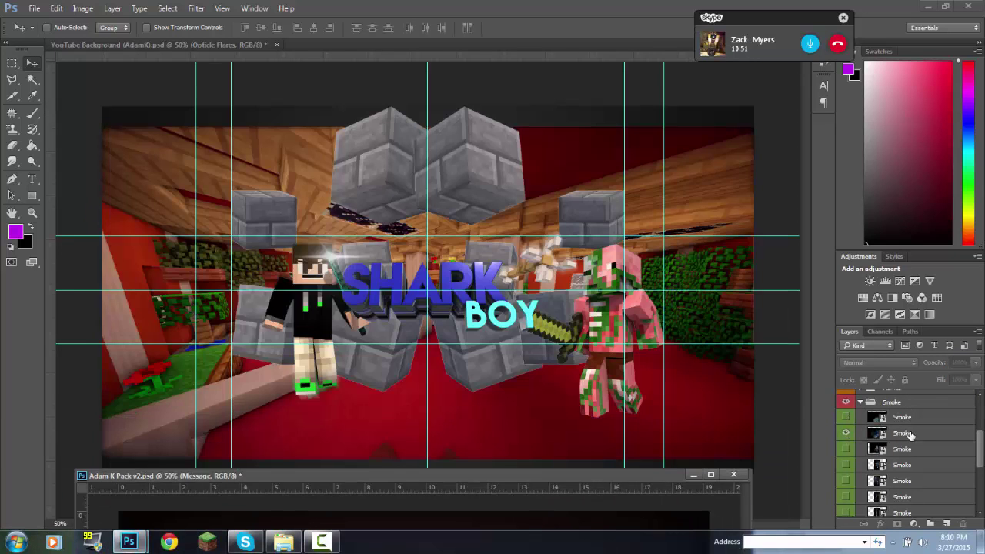
key(ctrl+t)
right_click(428, 334)
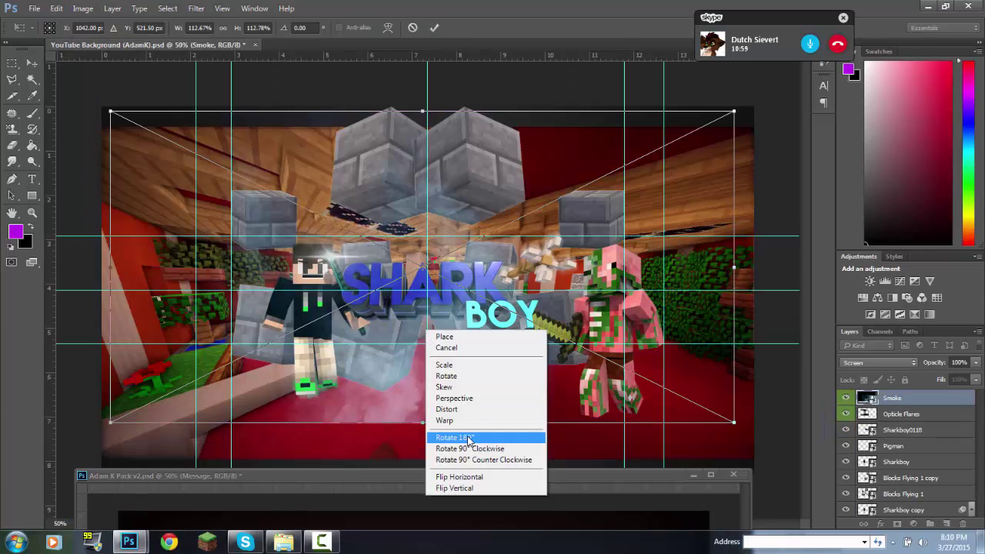
click(468, 438)
drag(479, 183, 444, 178)
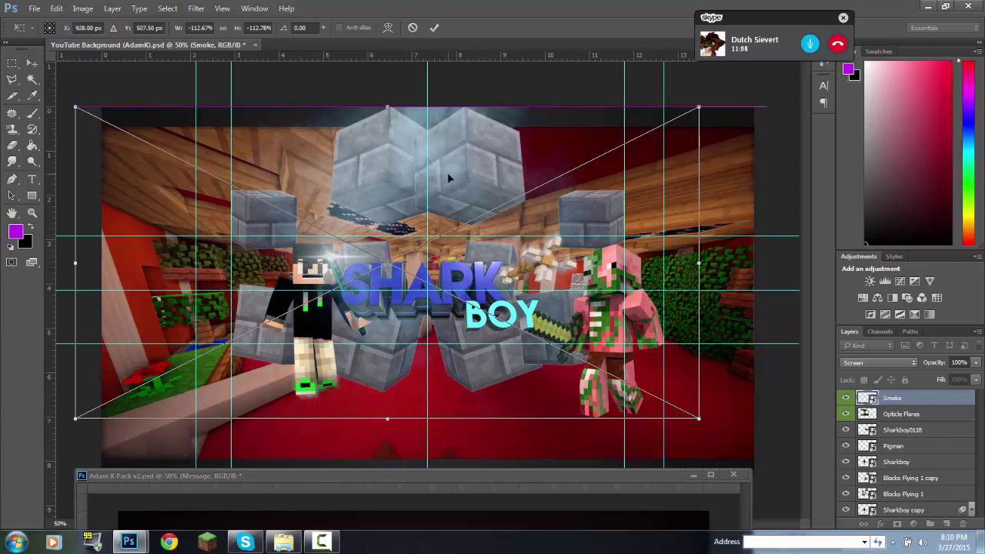
key(Return)
Step: Lower the Smoke layer's opacity to 57%
click(976, 363)
drag(974, 378, 948, 377)
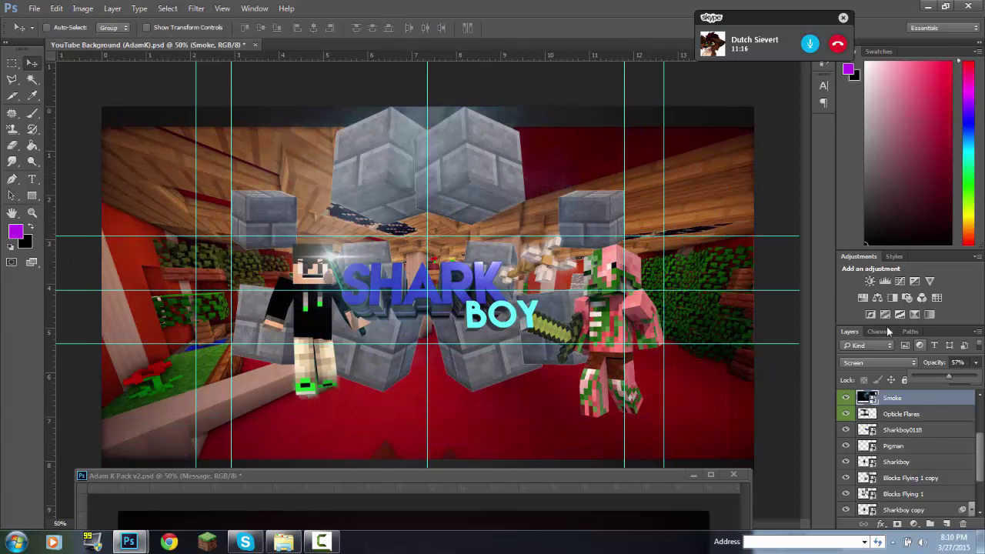
scroll(912, 461, up, 3)
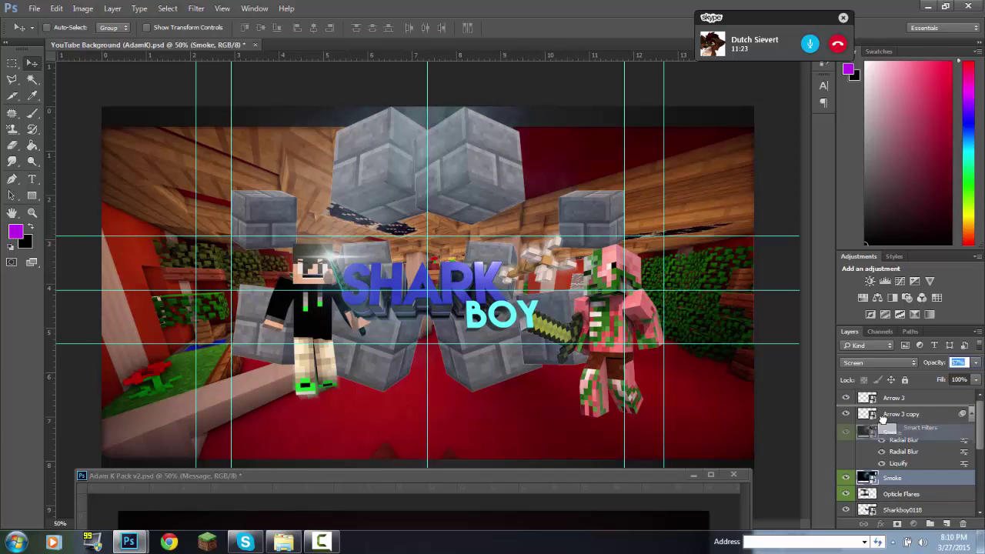
drag(882, 418, 385, 486)
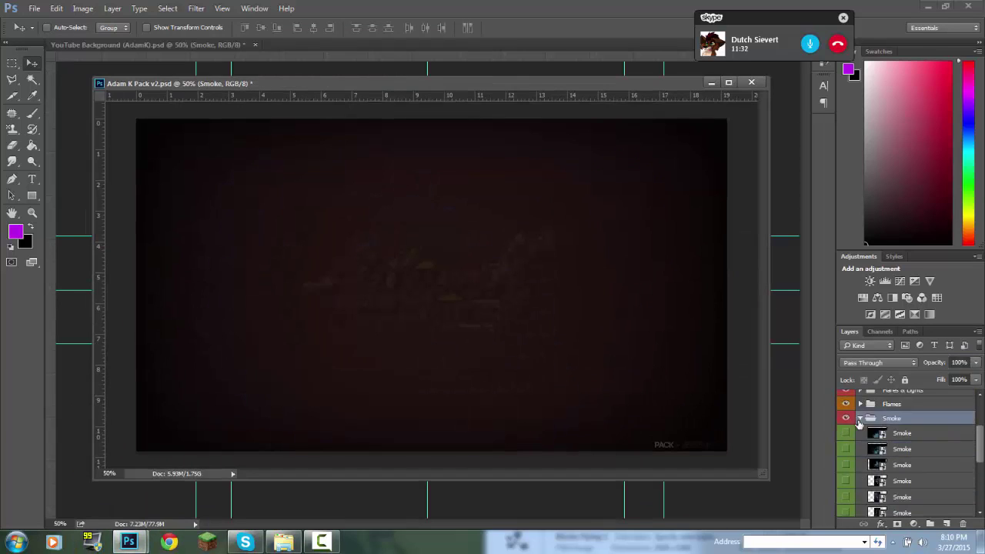
Step: Preview a texture from Textures > Grunge in the pack and copy it into the banner
click(859, 419)
click(861, 404)
click(870, 434)
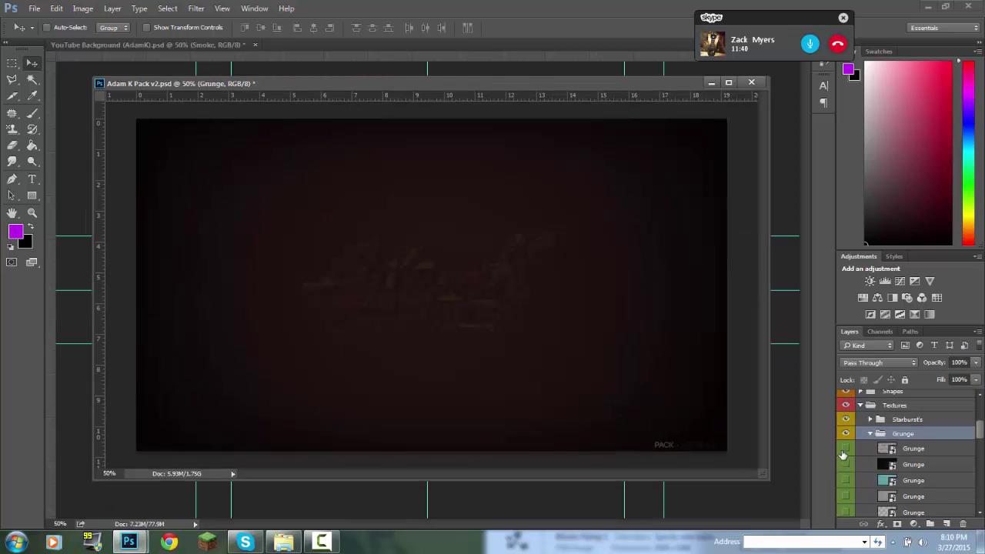
scroll(842, 455, down, 3)
click(845, 449)
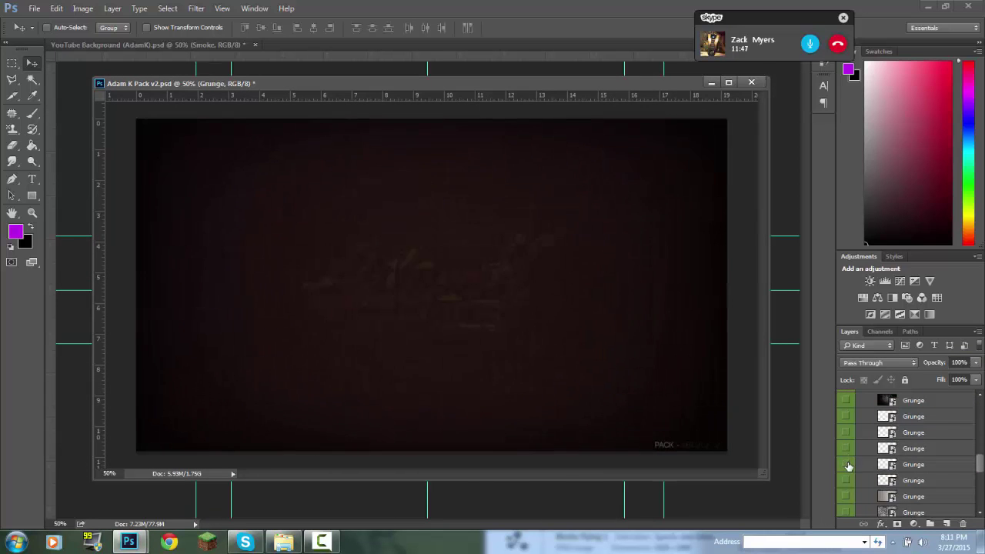
drag(599, 144, 431, 254)
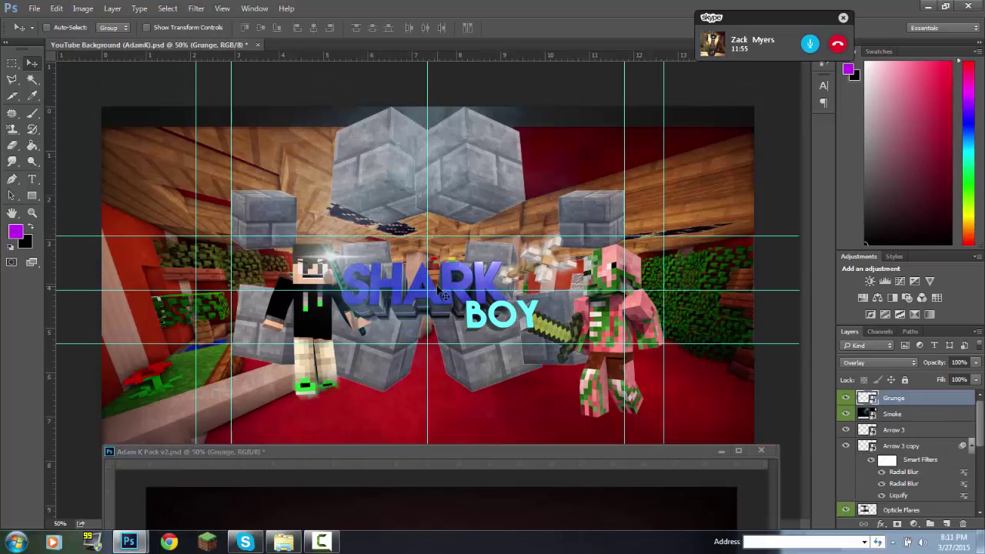
Step: Scale the Grunge texture down to about 22% and squash it vertically
key(ctrl+t)
drag(736, 445, 530, 350)
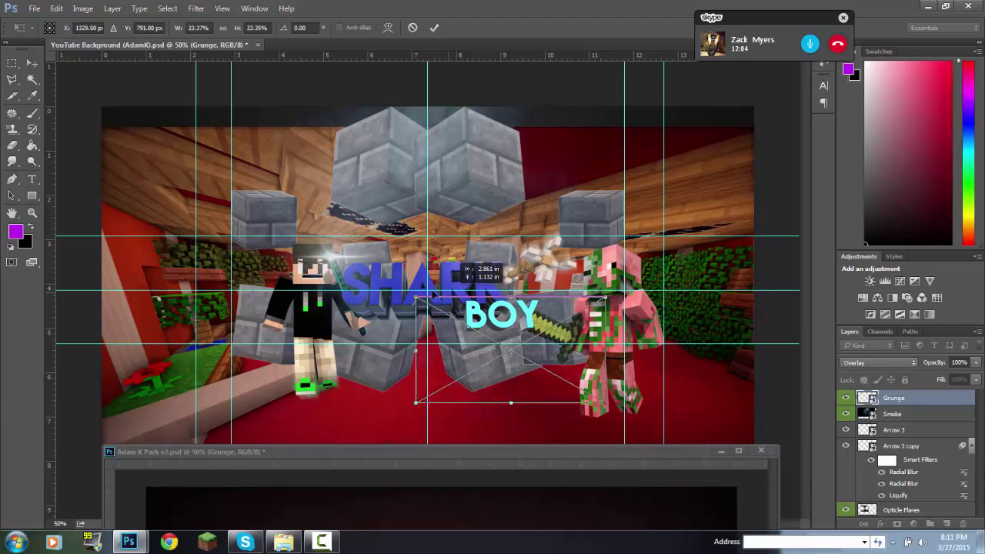
drag(438, 245, 439, 262)
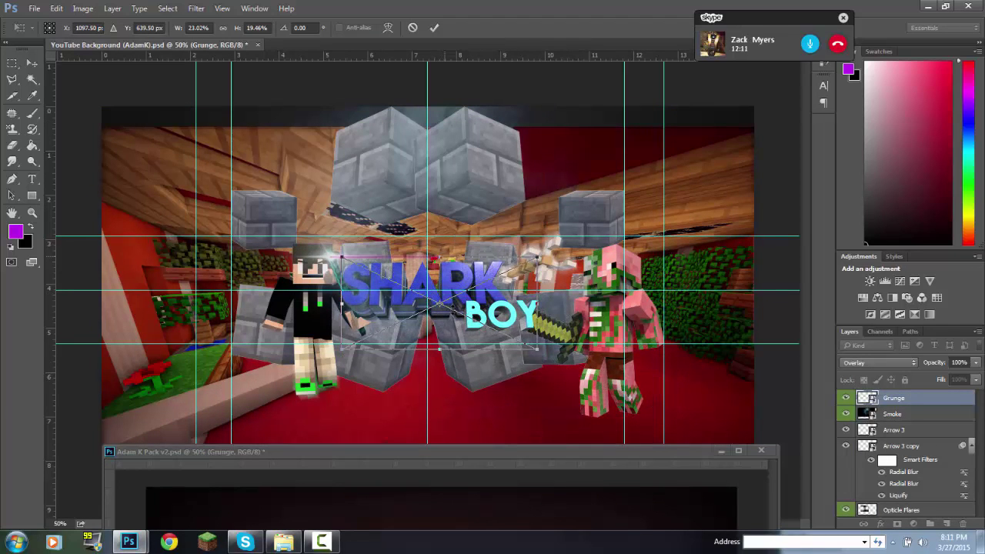
key(Return)
Step: Rasterize the Grunge layer for erasing and zoom in on the SHARK title
click(11, 144)
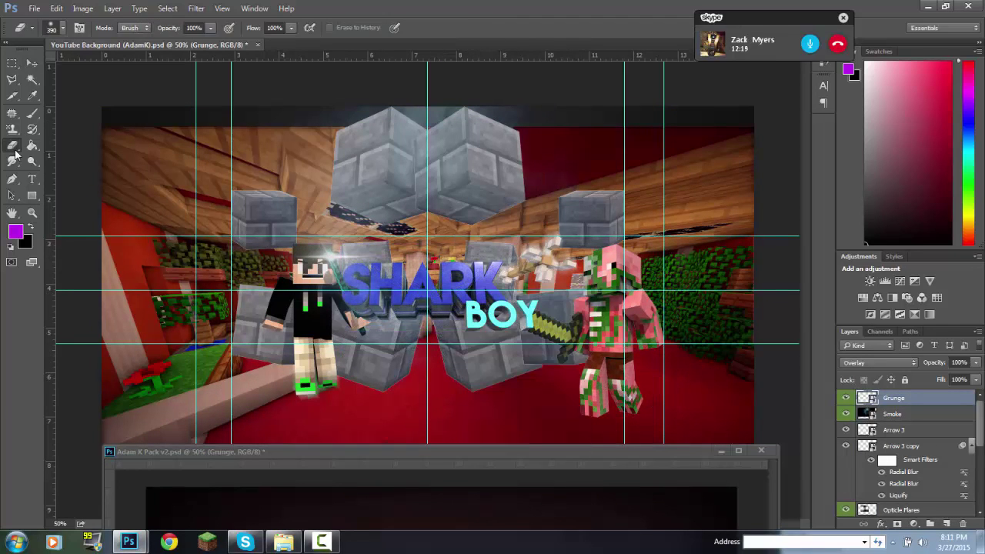
click(253, 214)
key(Return)
click(51, 28)
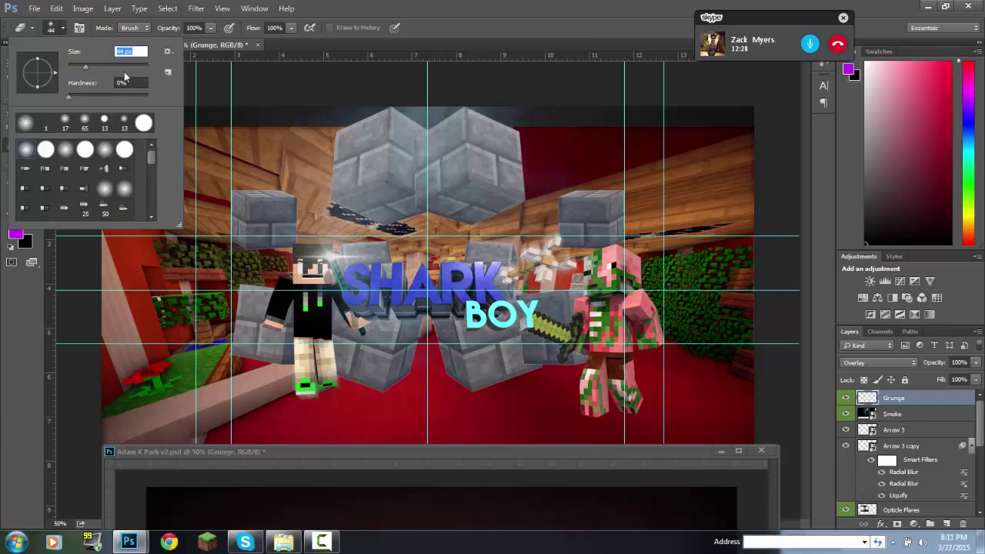
key(Return)
key(z)
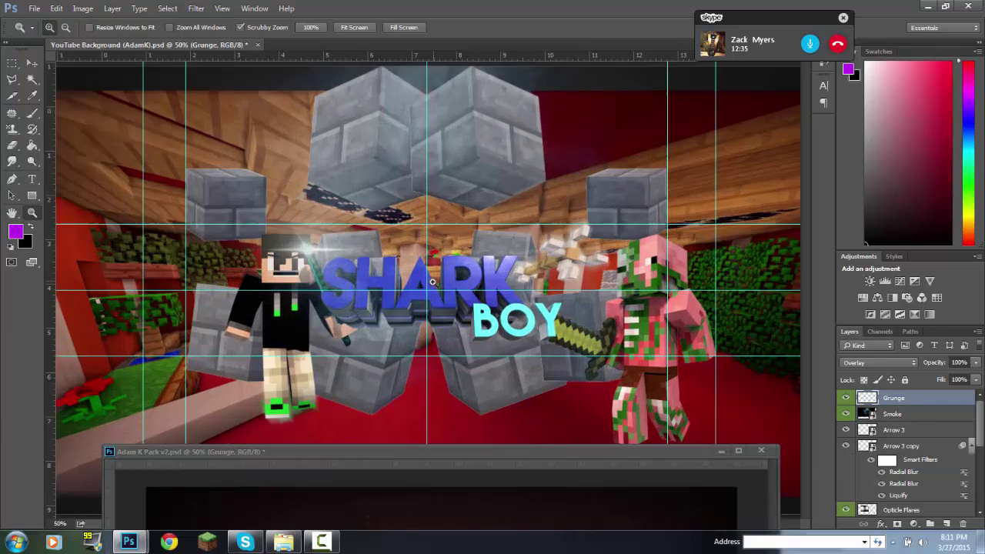
drag(408, 290, 430, 291)
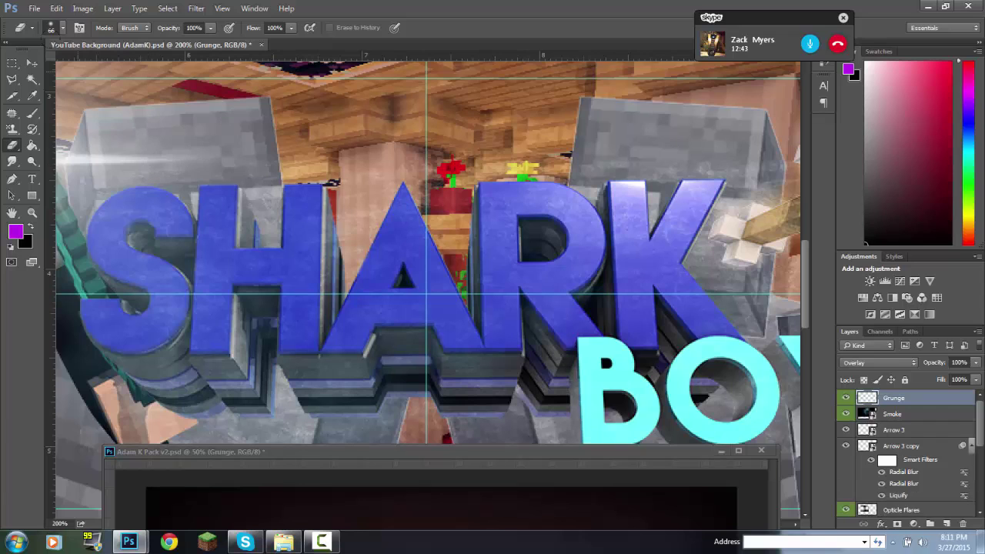
Step: Set the eraser brush to 30 px, then zoom the view back to 100%
click(50, 28)
drag(146, 61, 116, 62)
key(Return)
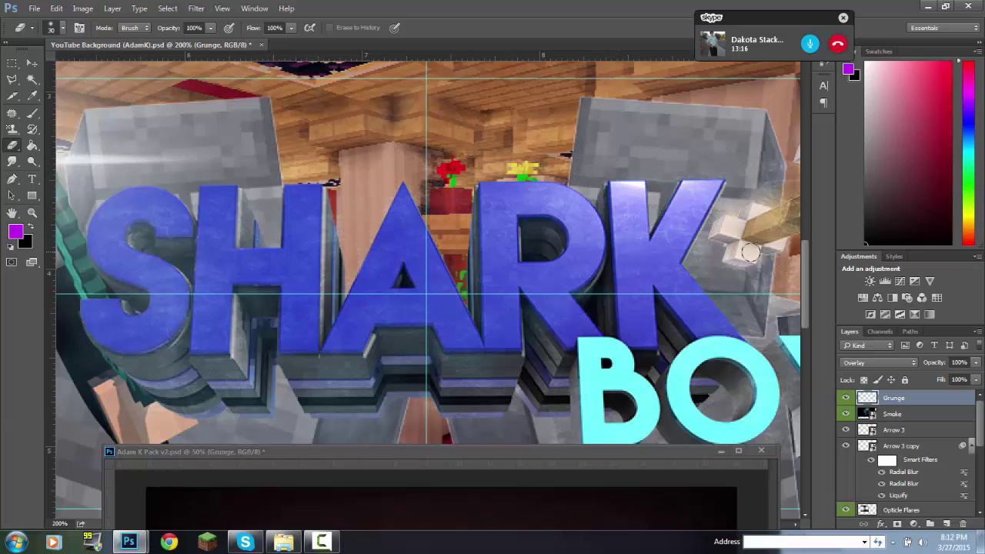
key(z)
right_click(452, 318)
click(477, 389)
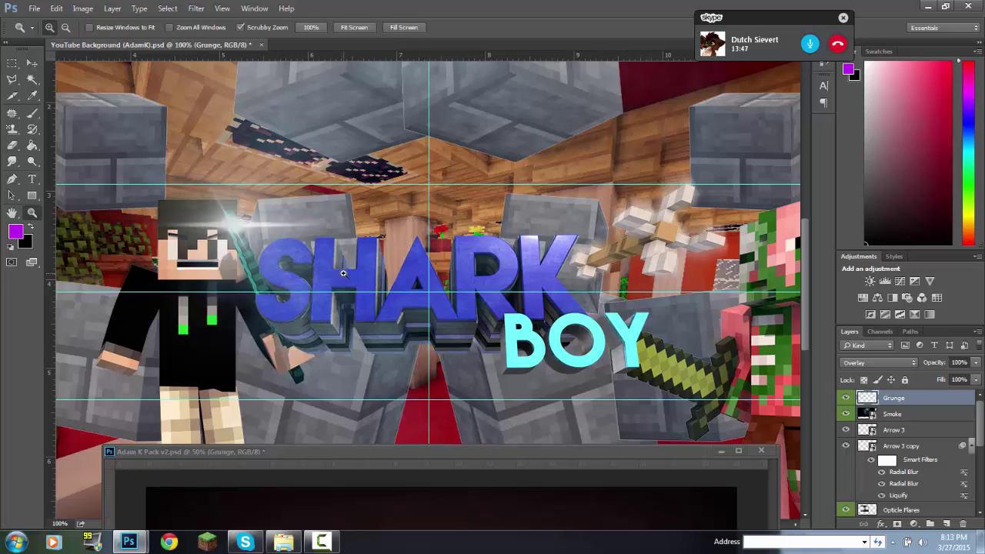
Step: Find the Light Vignette in the enlarged Adam K Pack document by collapsing the Grunge and Textures groups
alt+click(343, 273)
drag(471, 460, 481, 107)
click(870, 446)
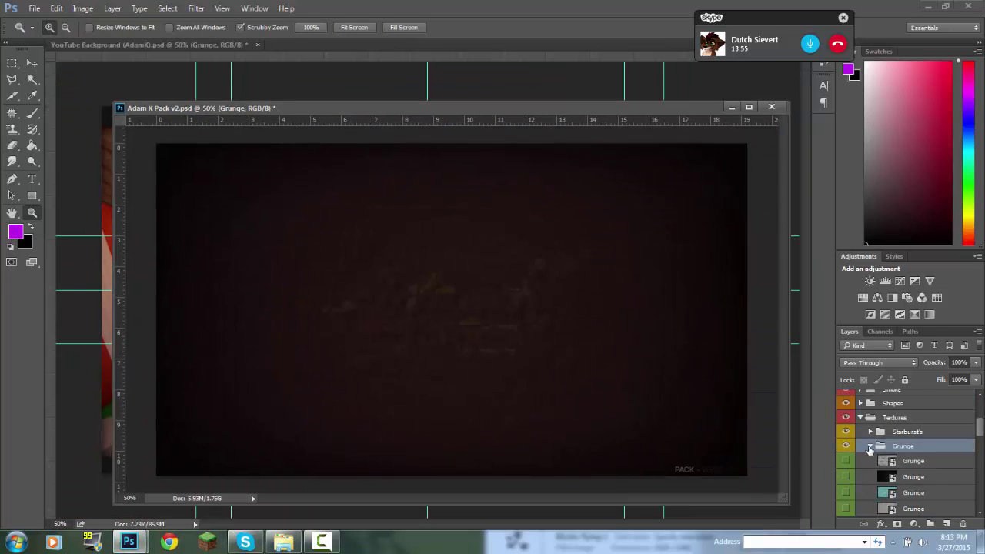
click(869, 446)
click(860, 421)
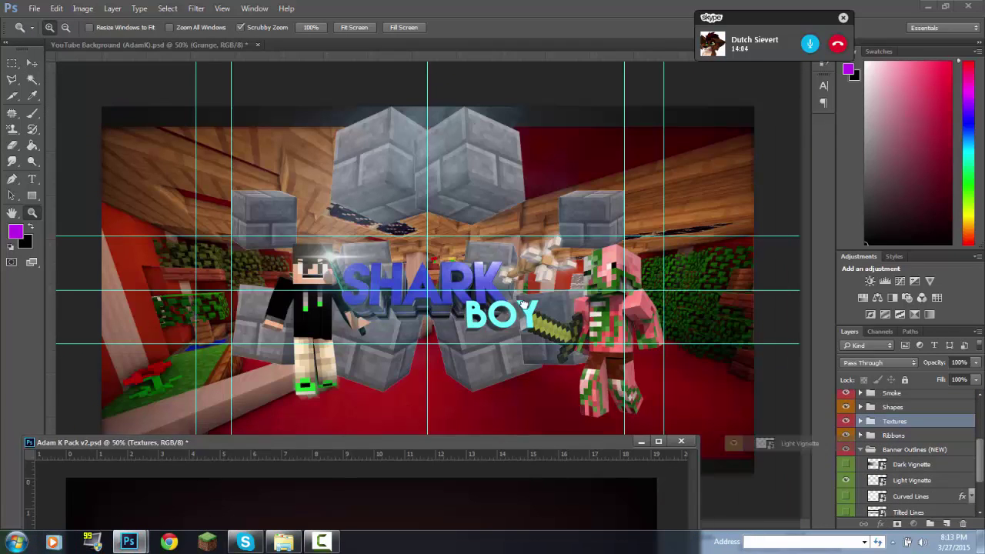
Step: Scale the Light Vignette up to about 70% so it frames the banner, then apply it
drag(710, 479, 779, 519)
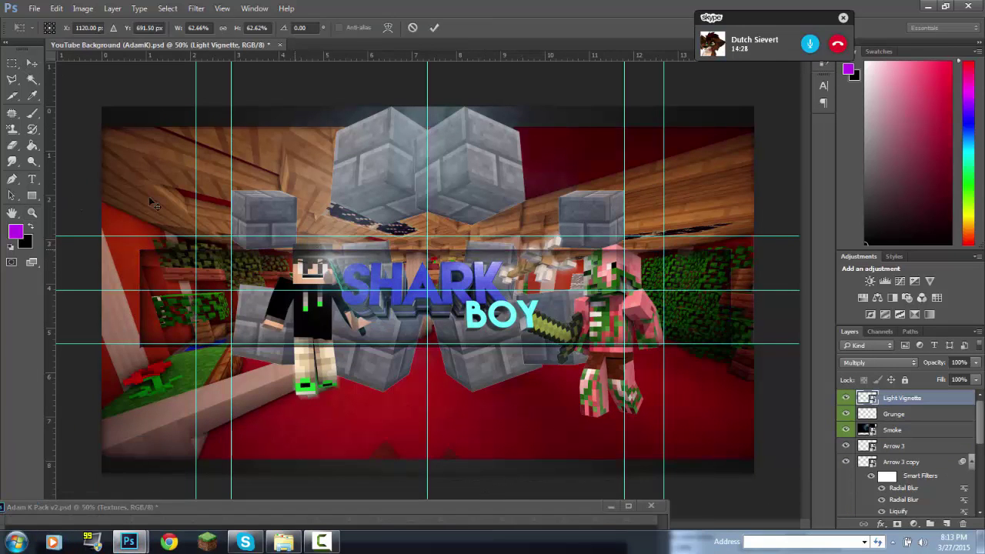
drag(746, 500, 787, 520)
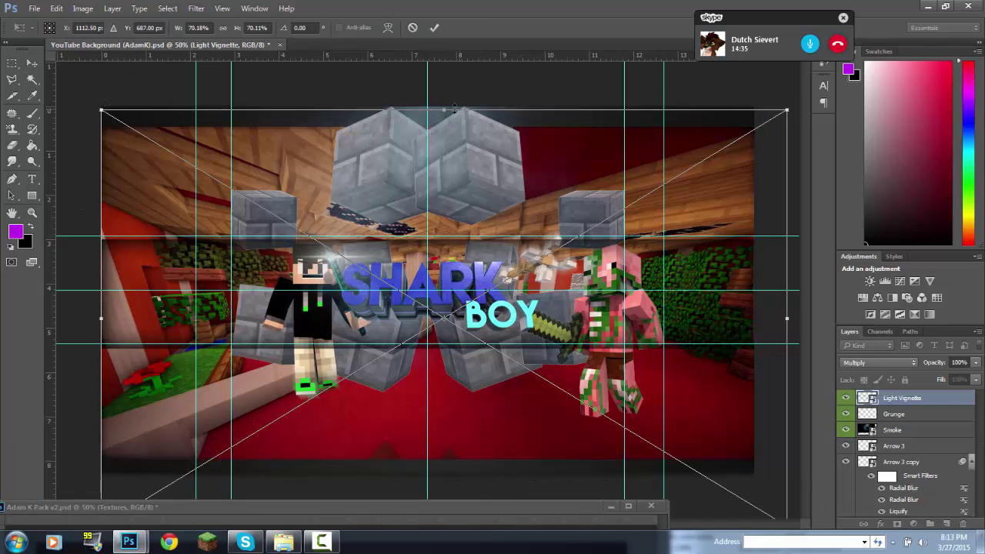
drag(298, 271, 300, 269)
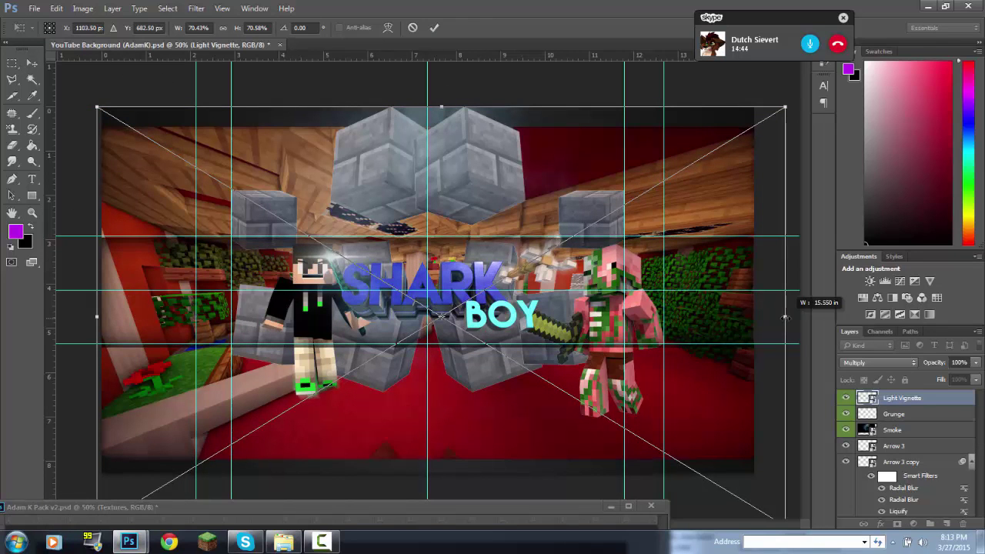
right_click(621, 315)
key(Return)
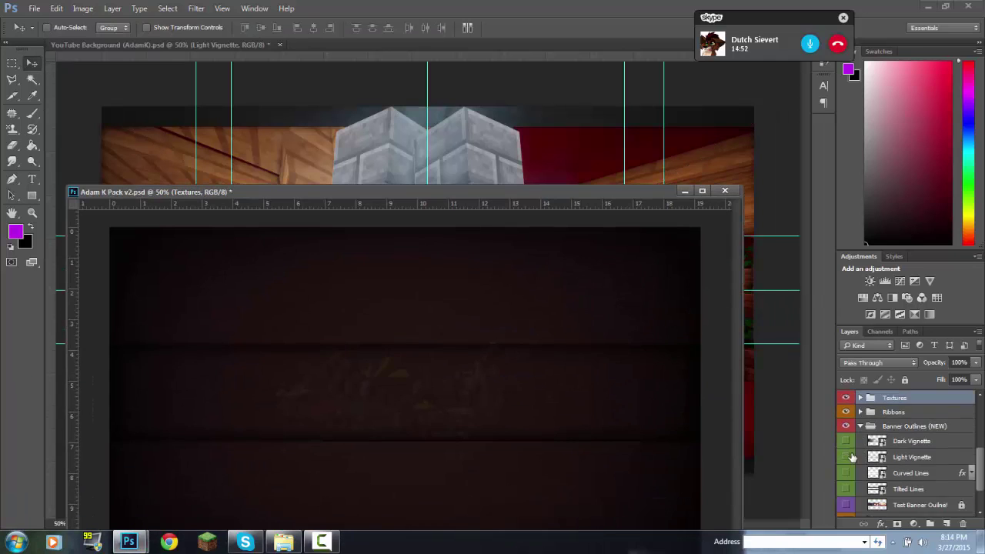
Step: Add the AdamKwarm colour correction from the Adam K Pack to the YouTube Background banner
click(859, 414)
scroll(907, 462, down, 2)
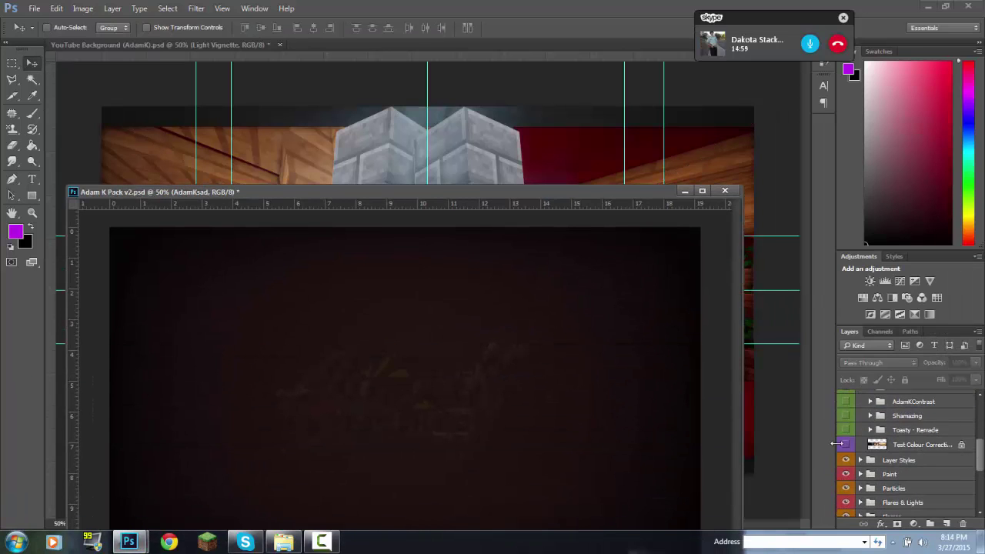
click(906, 468)
click(581, 152)
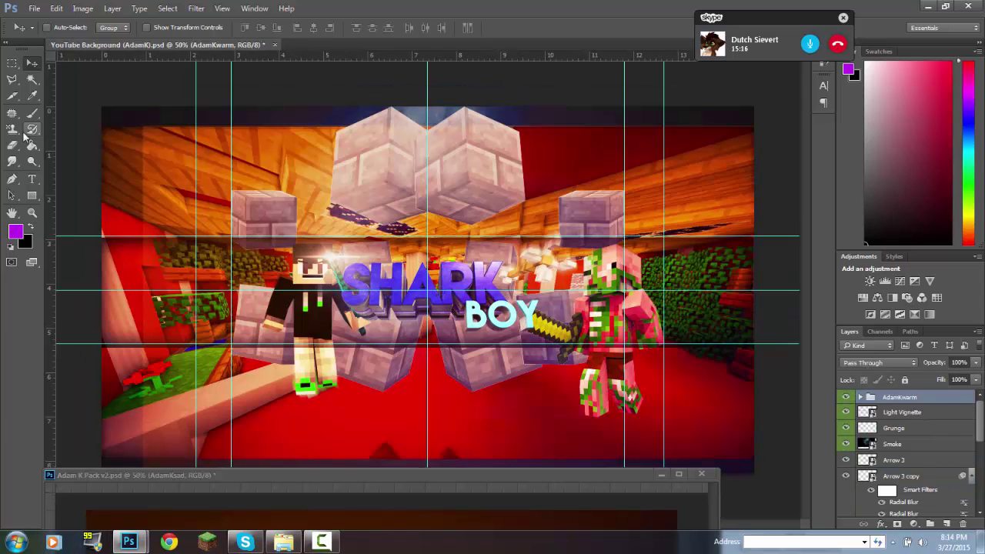
Step: Erase grunge texture from the lower part of the S in SHARK on the Grunge layer
click(398, 294)
click(12, 144)
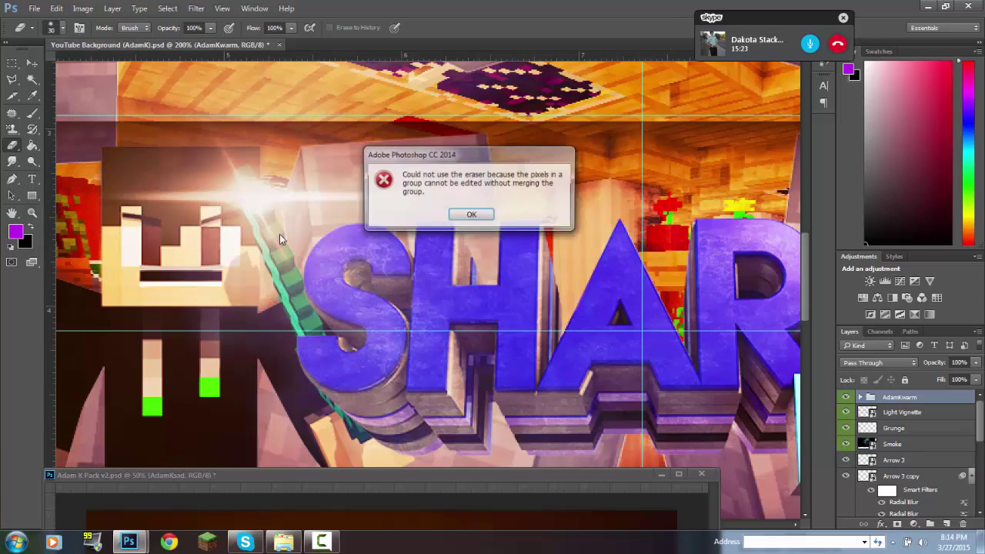
key(Return)
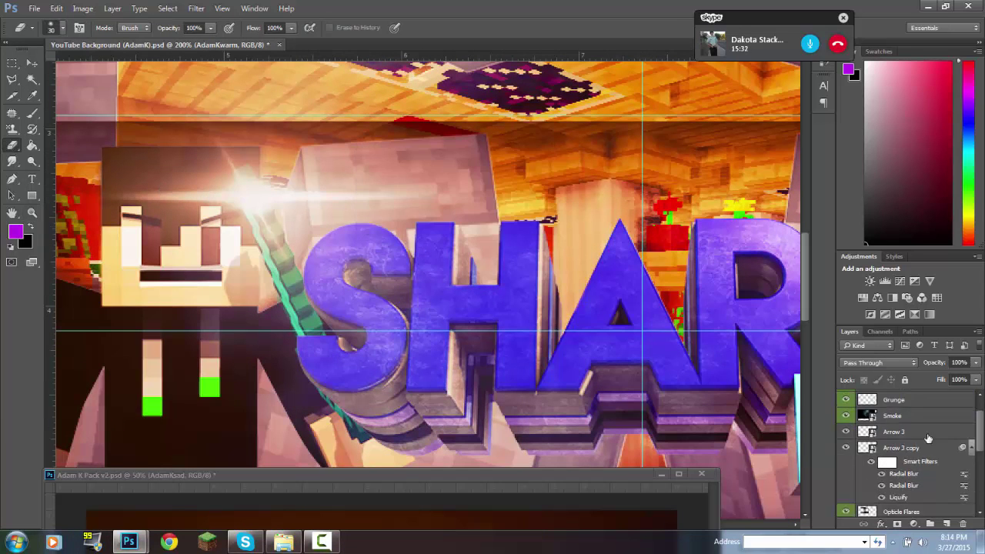
click(915, 420)
drag(383, 313, 267, 291)
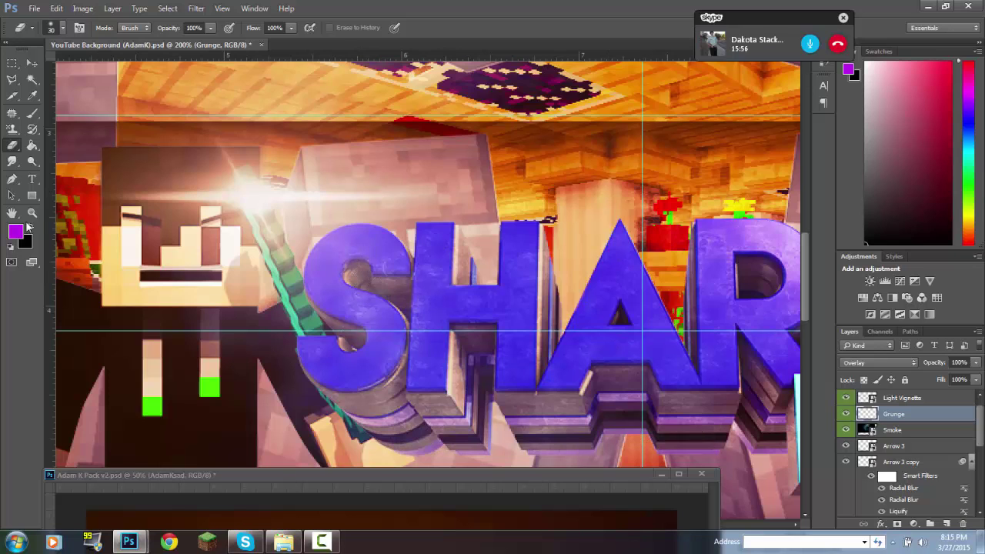
Step: Zoom back out and select the Light Vignette layer with the Move tool
key(v)
key(ctrl+0)
right_click(593, 384)
click(622, 411)
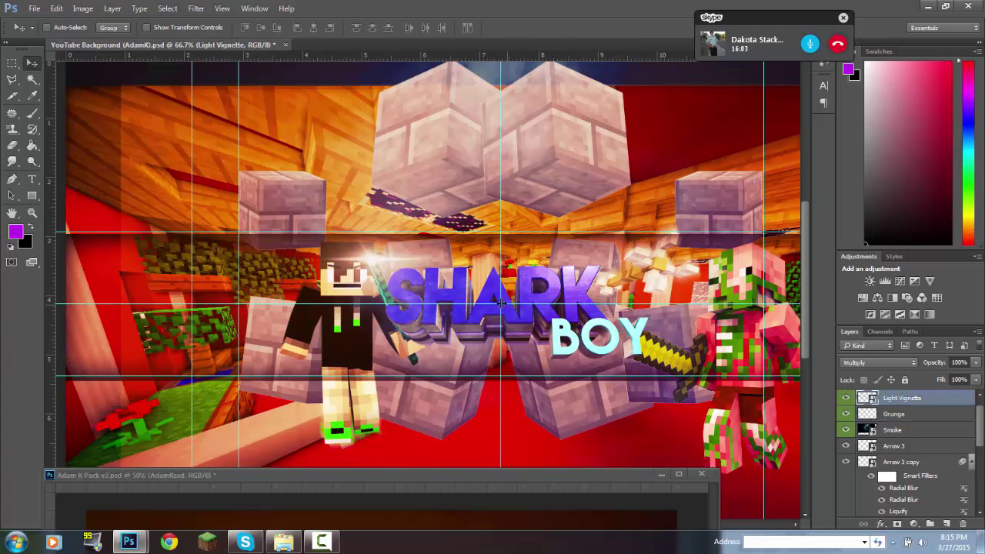
Step: Check which layers lie under the SHARK and BOY text, then zoom out to the whole canvas
right_click(580, 266)
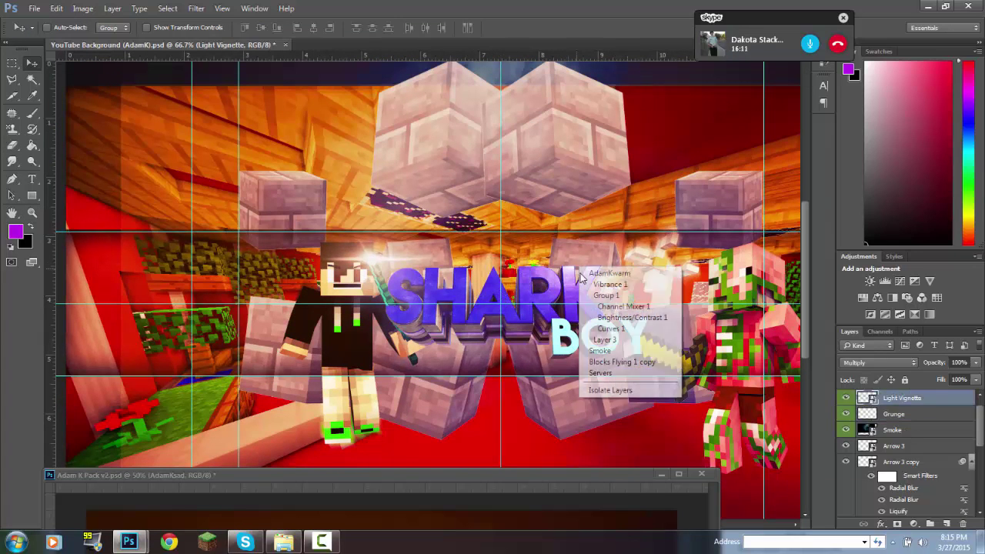
right_click(659, 319)
key(Escape)
key(z)
alt+click(636, 410)
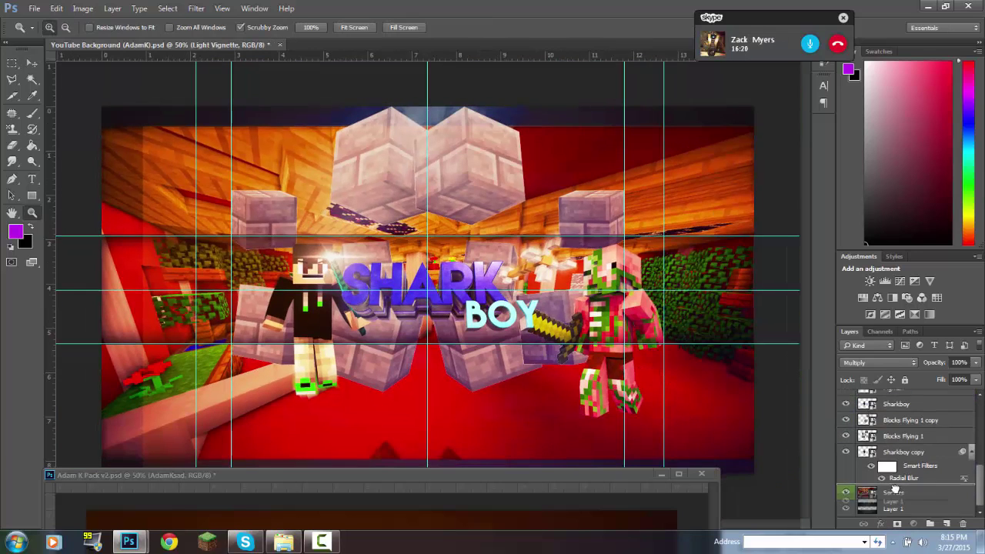
scroll(894, 397, down, 5)
scroll(894, 396, up, 3)
click(845, 398)
click(900, 397)
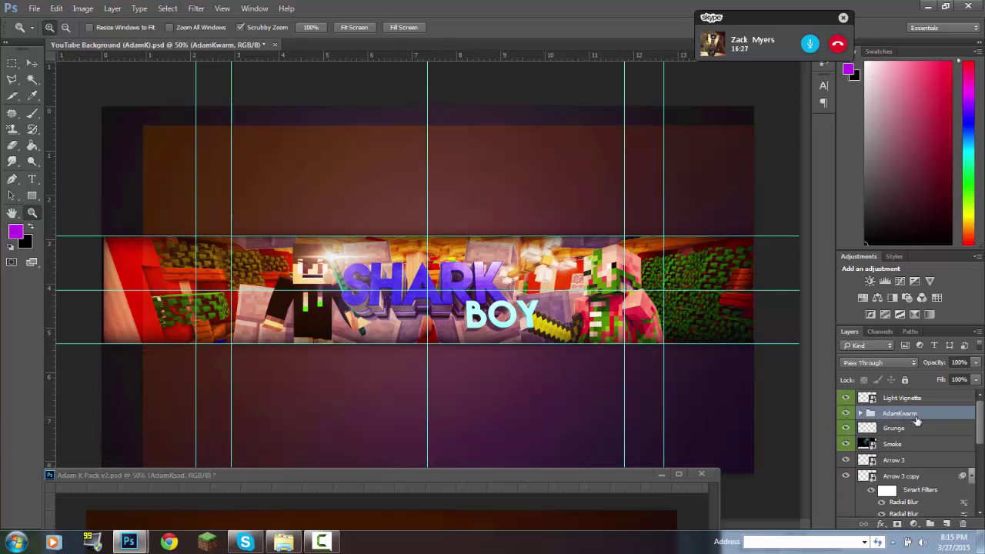
scroll(908, 446, down, 3)
scroll(977, 431, up, 4)
click(860, 413)
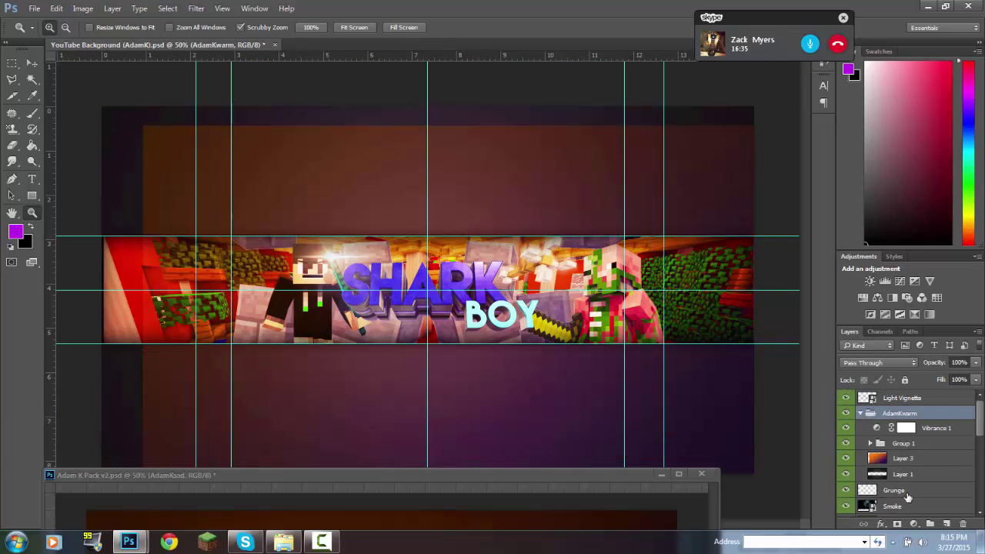
drag(914, 397, 915, 428)
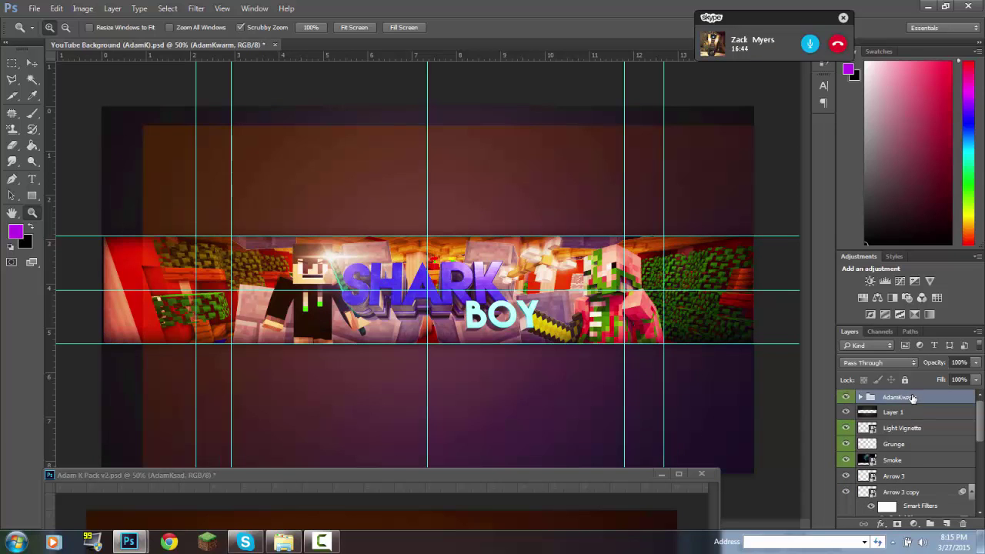
Step: Save the banner to the Desktop as the PNG file SharkBoyBanner
click(30, 9)
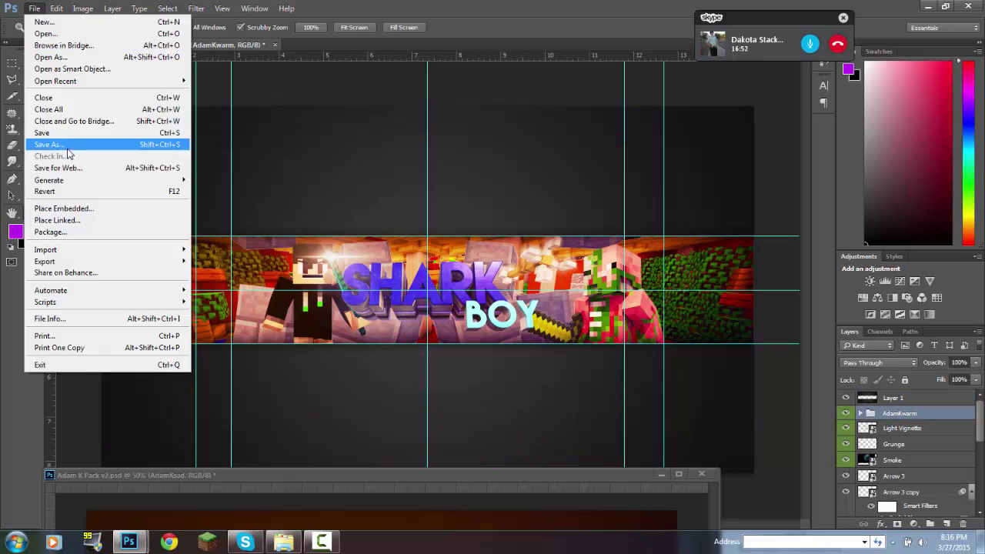
click(69, 146)
text(Shark)
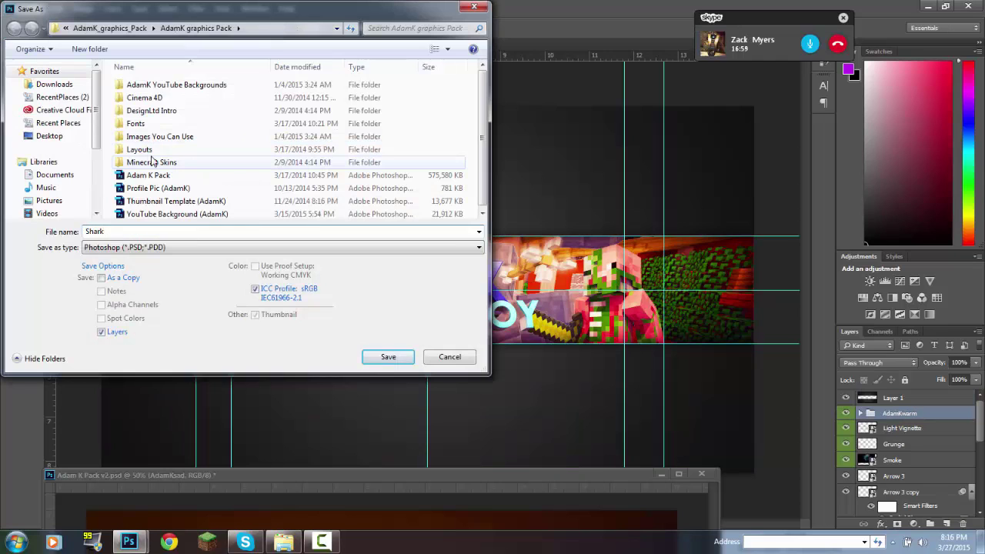
text(BoyBanner)
click(187, 247)
click(154, 398)
click(49, 135)
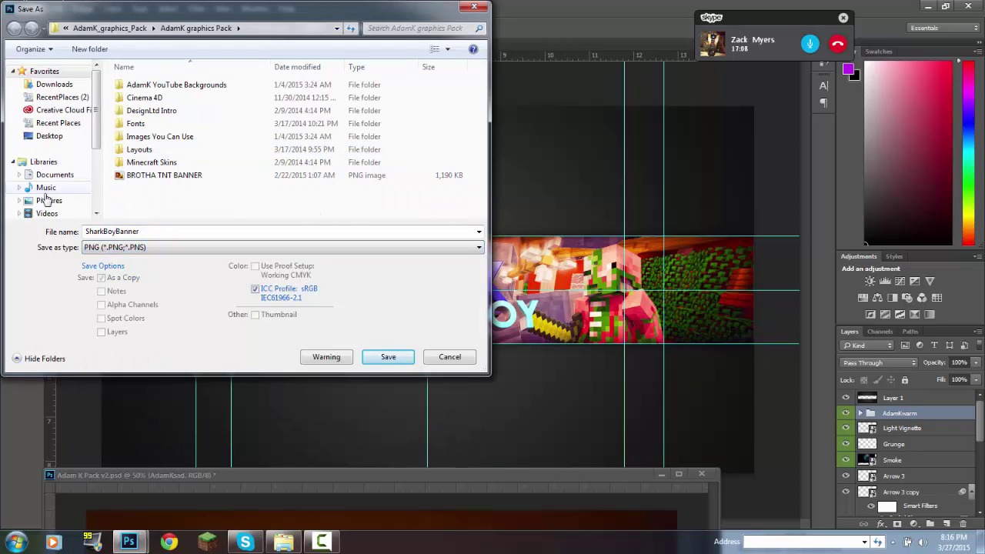
click(379, 362)
click(538, 171)
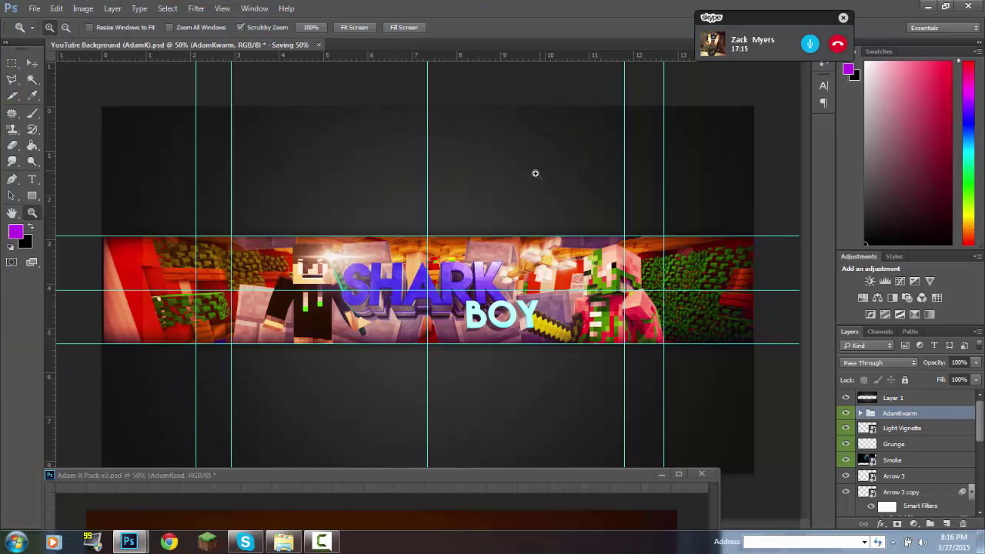
Step: Close the Adam K Pack v2 document and answer its save-changes prompt
click(32, 63)
click(701, 474)
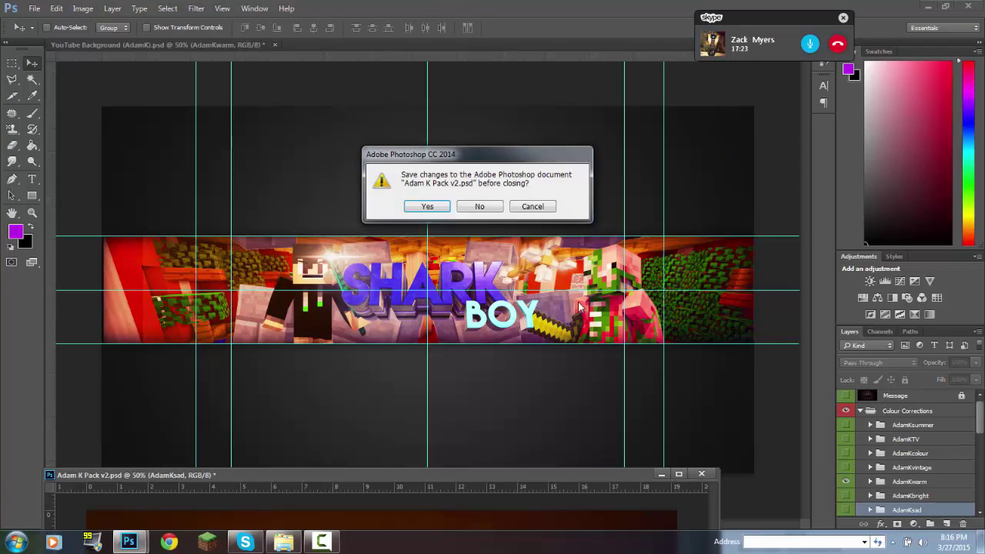
click(500, 207)
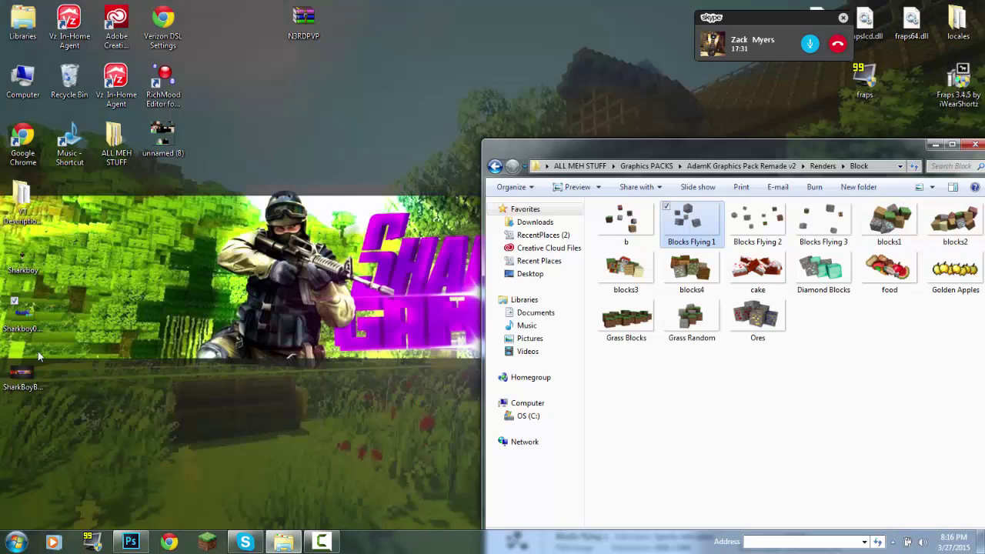